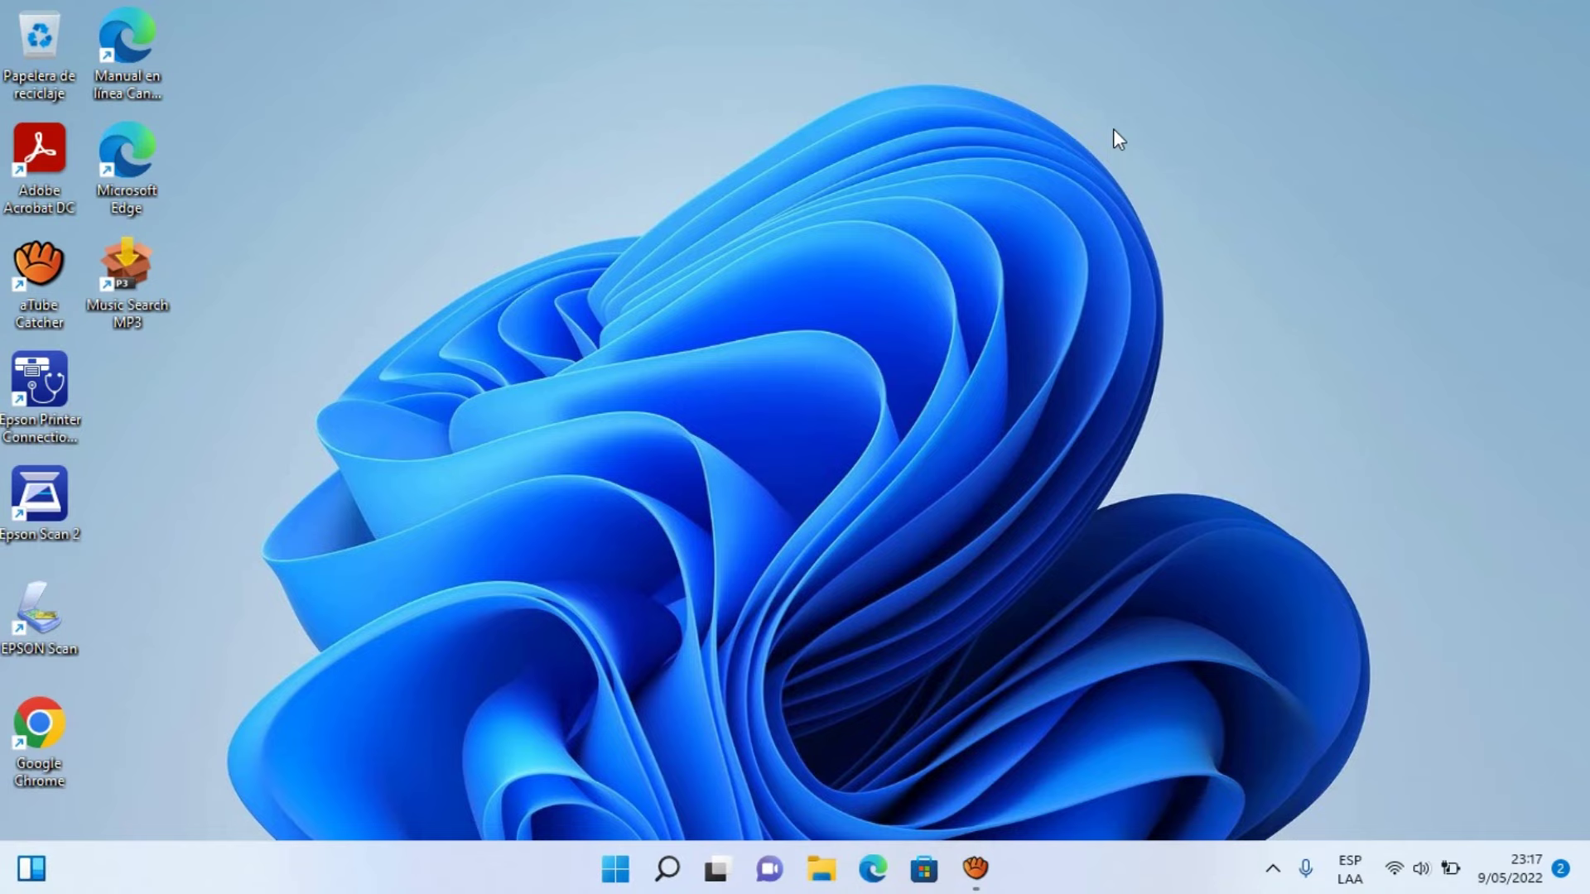
# - Open Microsoft Edge and view the virus and threat protection settings in Windows Security, leaving the security window minimized
pyautogui.click(876, 880)
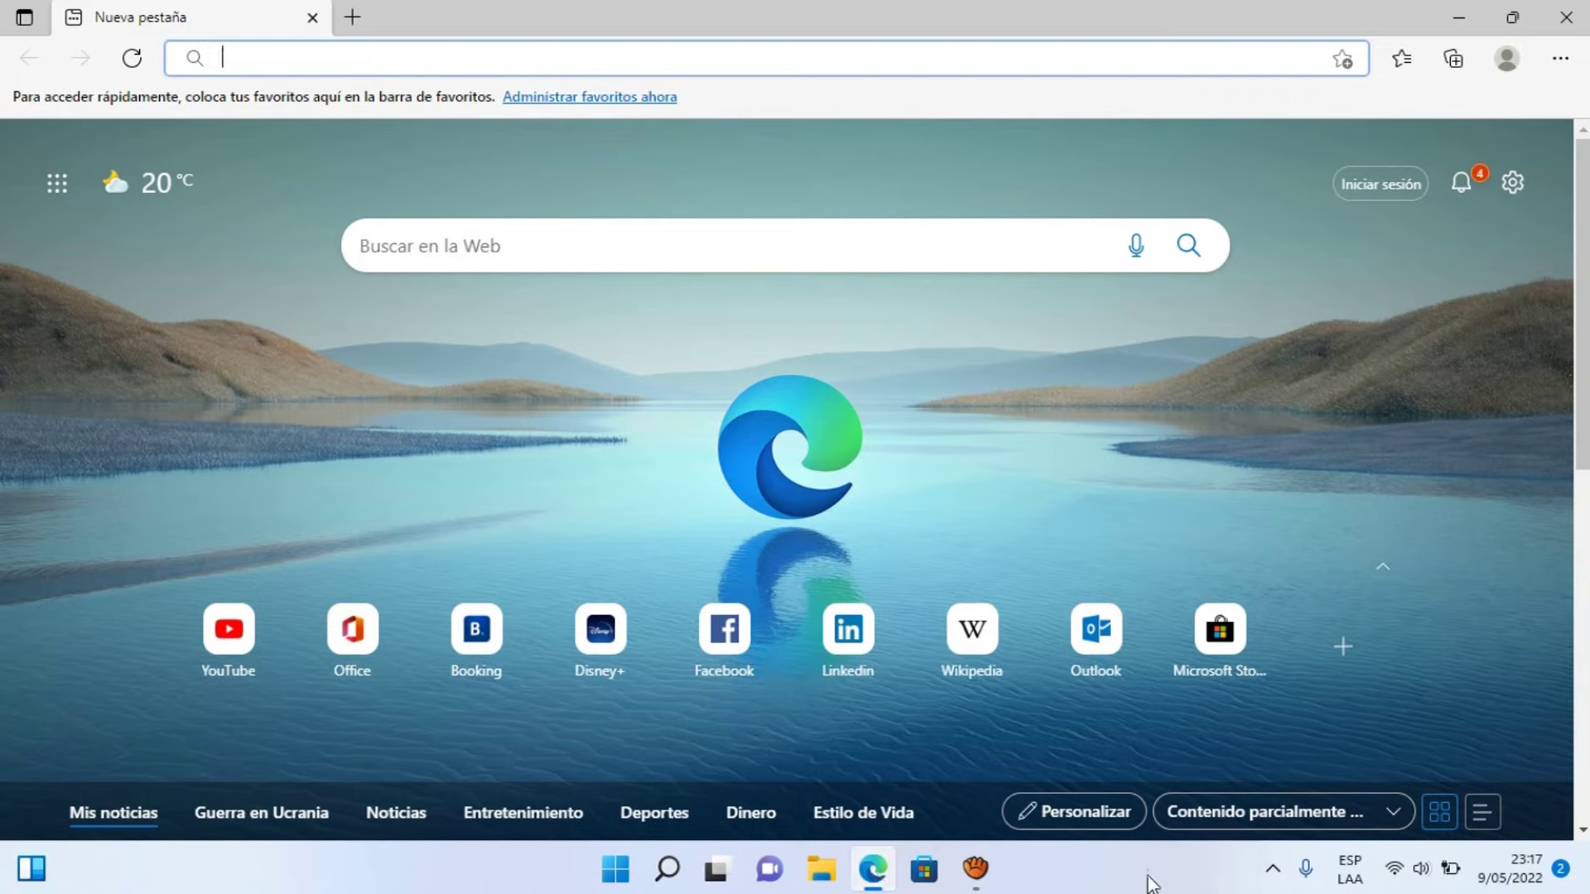
pyautogui.click(1273, 869)
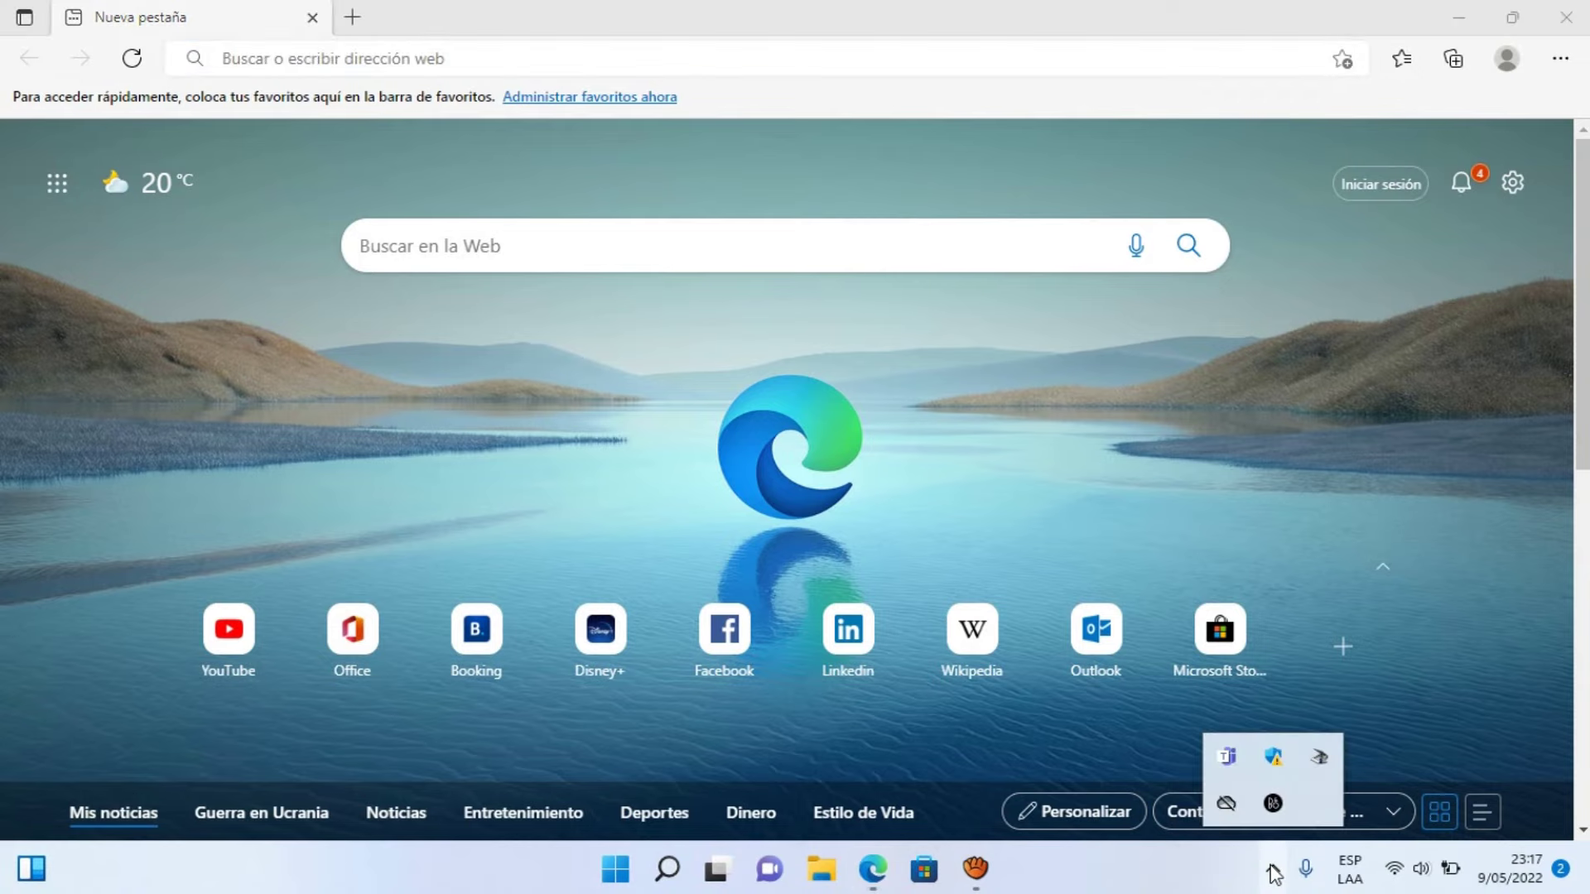
pyautogui.click(1273, 870)
pyautogui.click(1272, 870)
pyautogui.click(1274, 758)
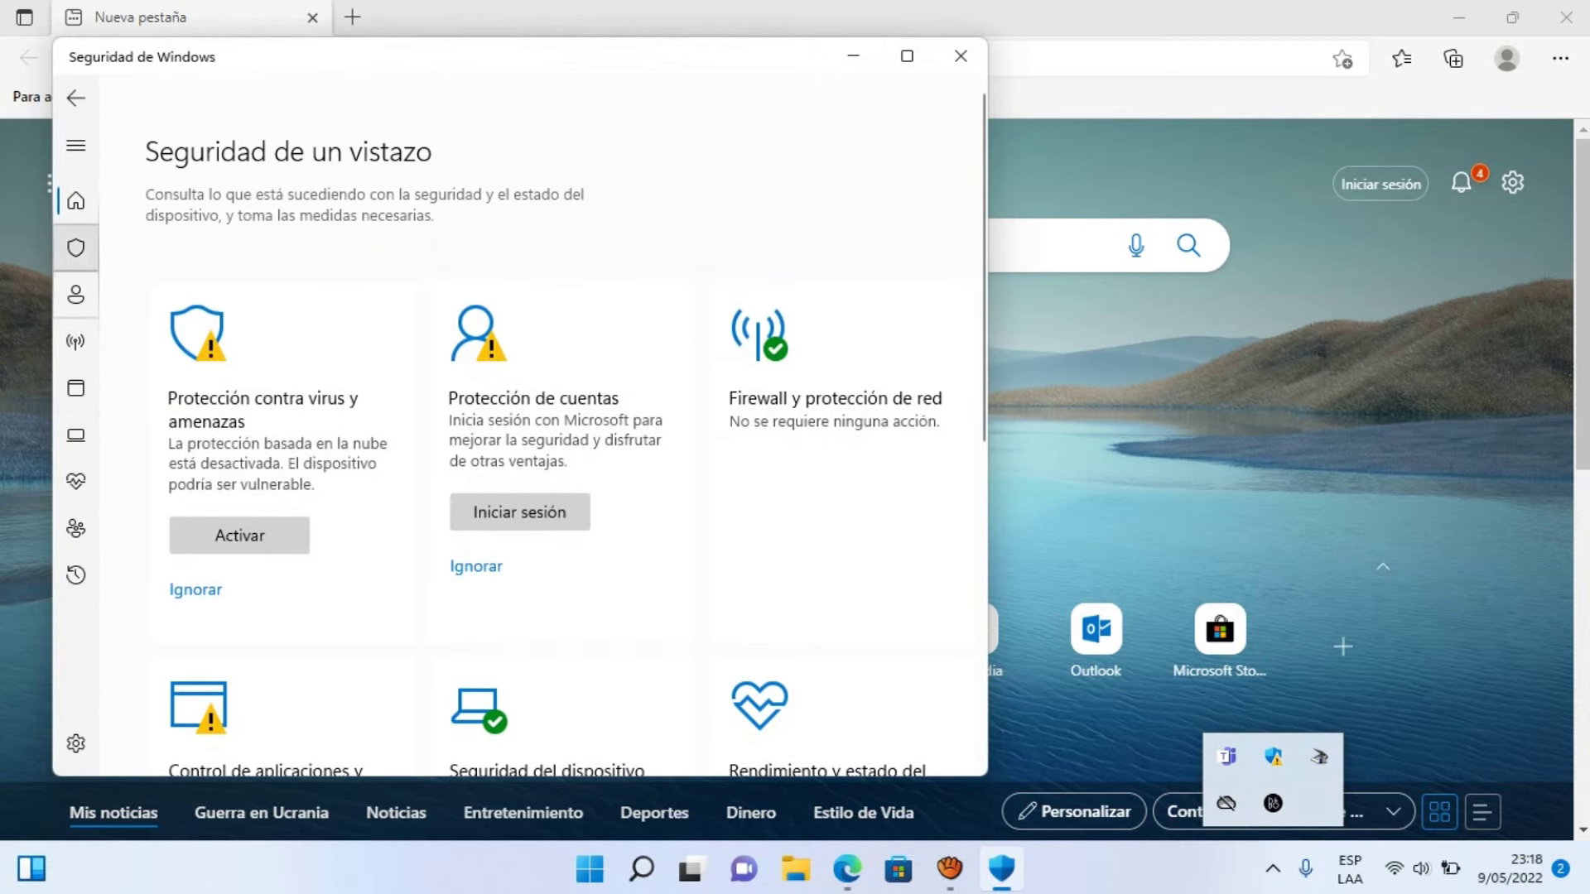
pyautogui.click(76, 248)
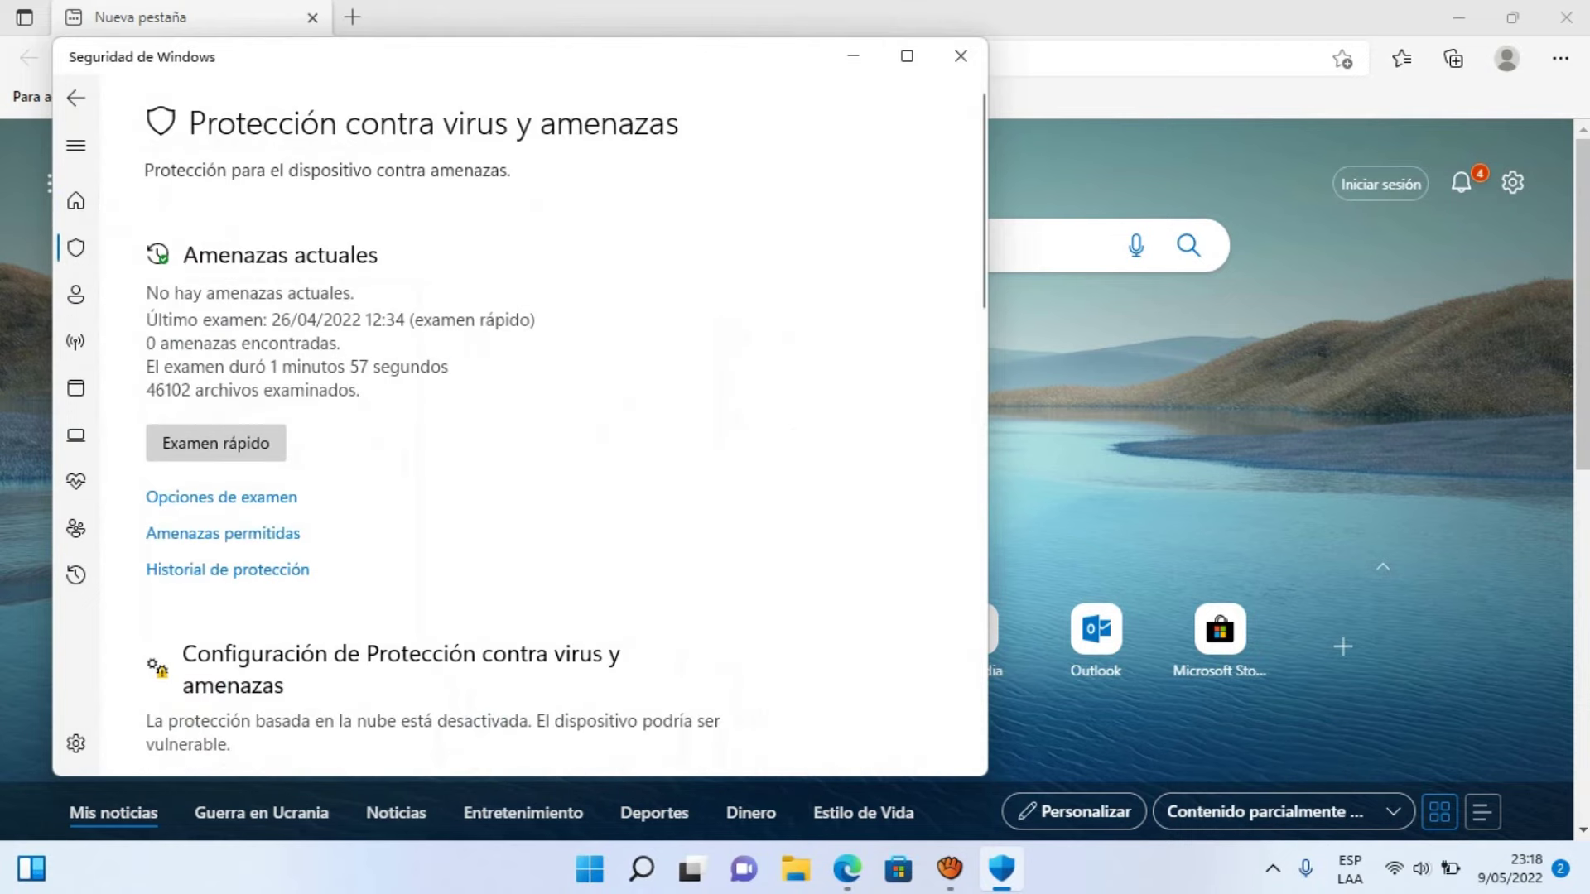
pyautogui.click(907, 56)
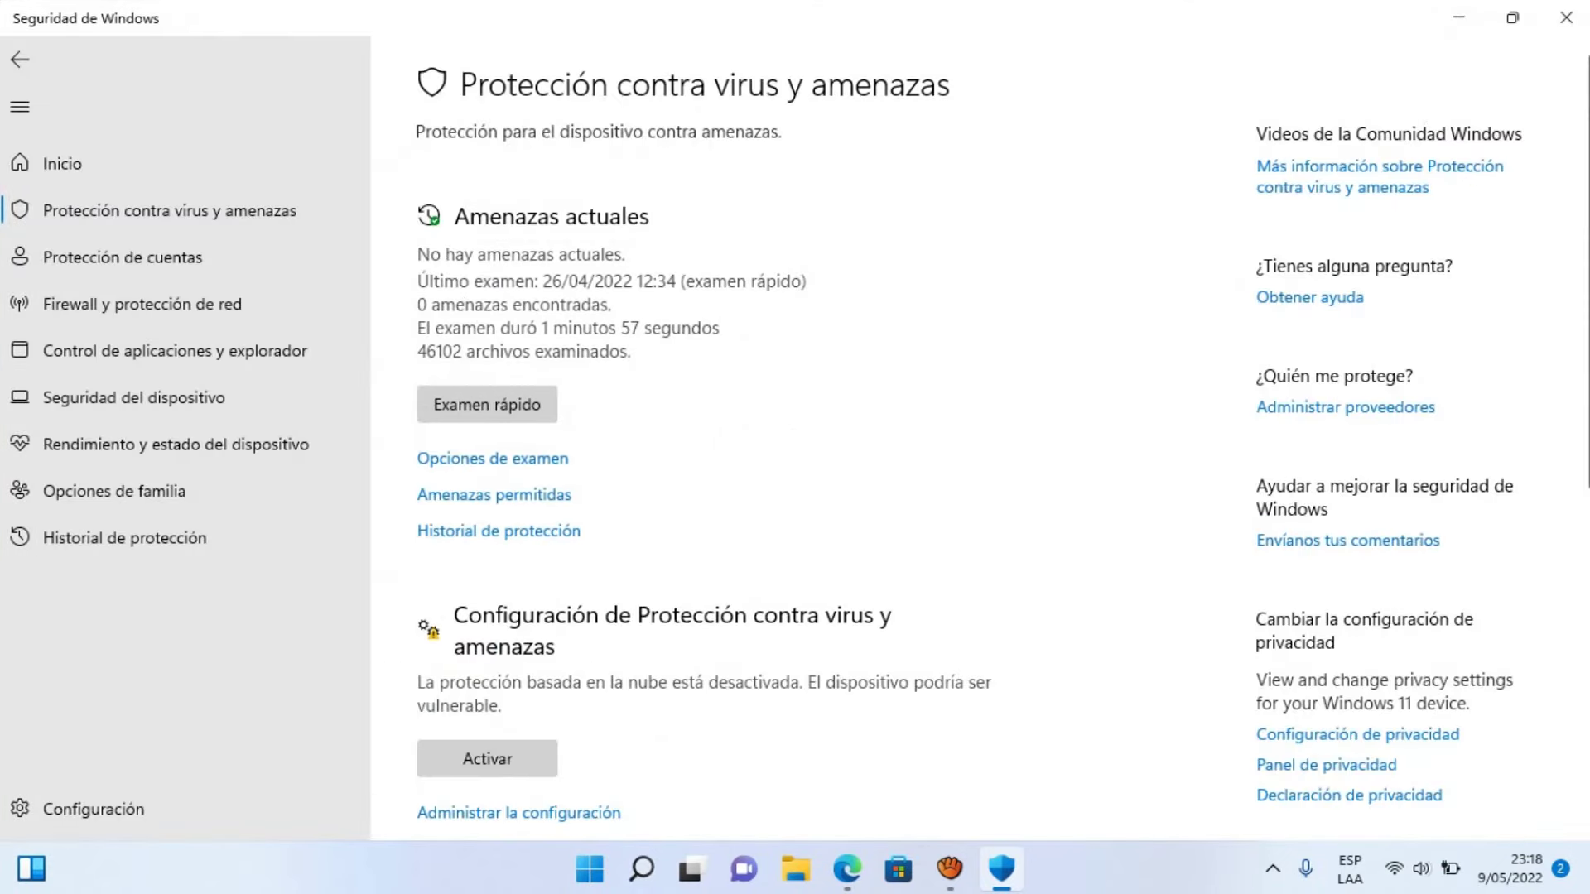
pyautogui.click(518, 812)
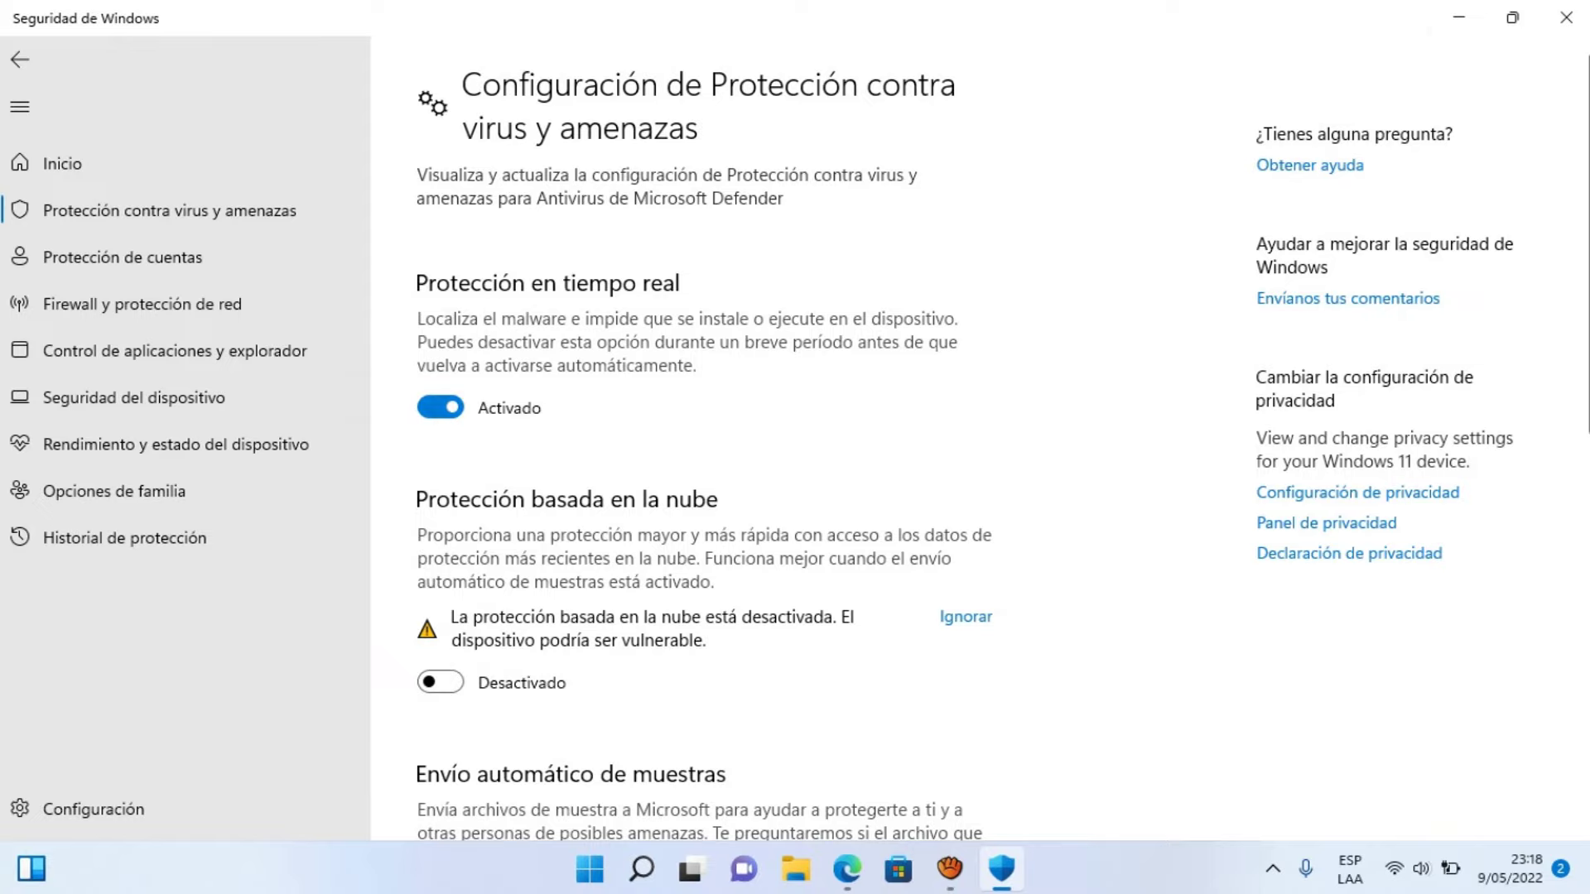
pyautogui.click(1459, 17)
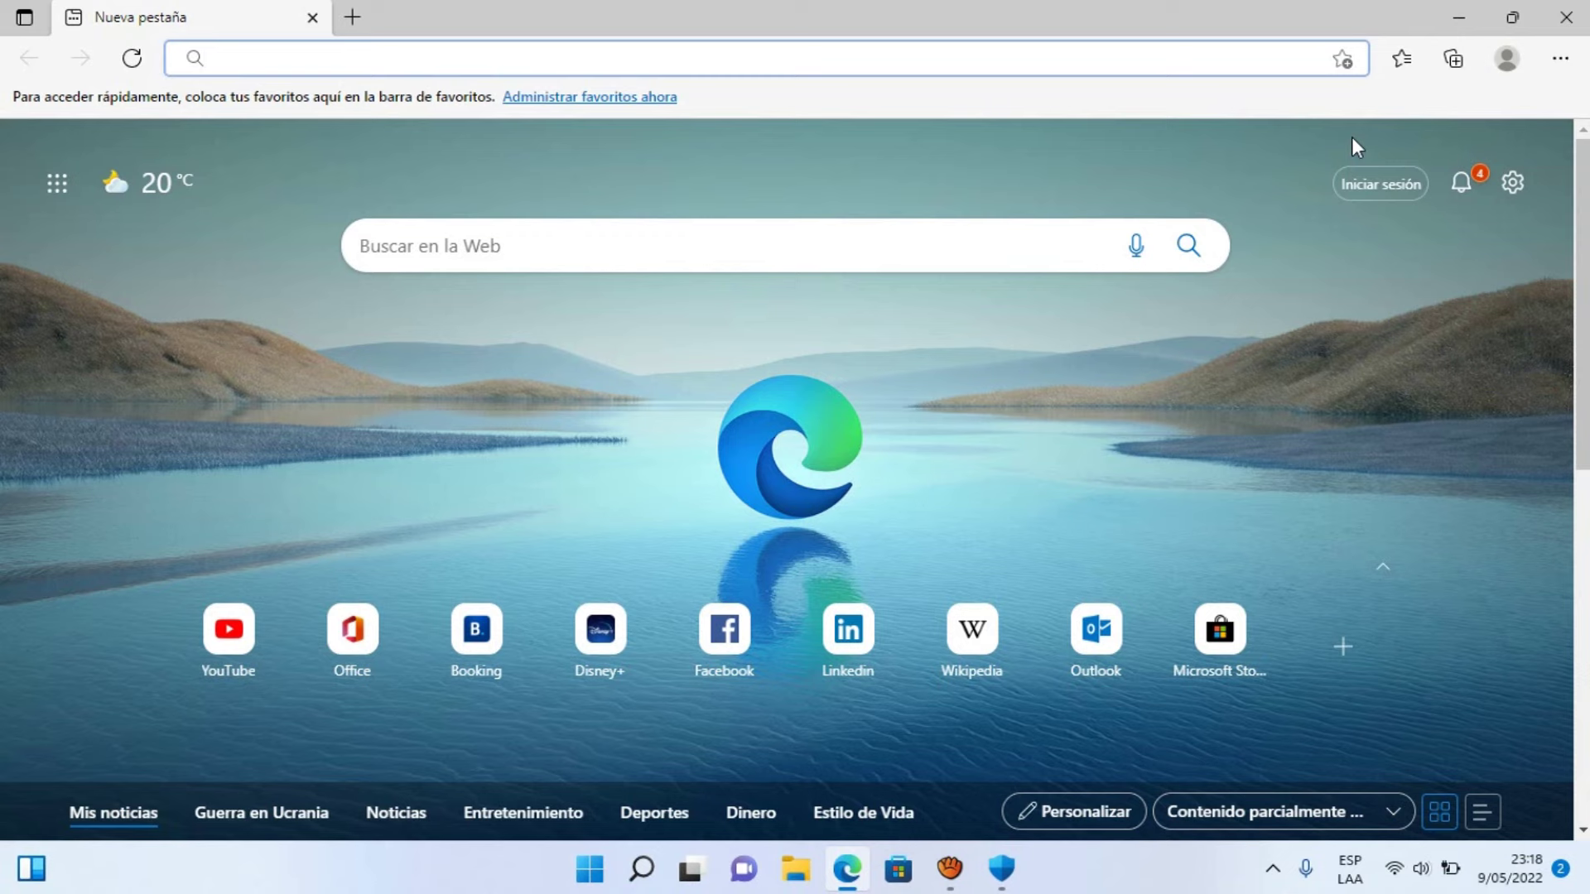
# - Load the Reset Gratis Impresora blog's Epson L3210 article and find its section on downloading the free reset
pyautogui.write('https://resetgratisimpresora.blogspot.com/2022/01/reset-gratis-epson-solucion.html')
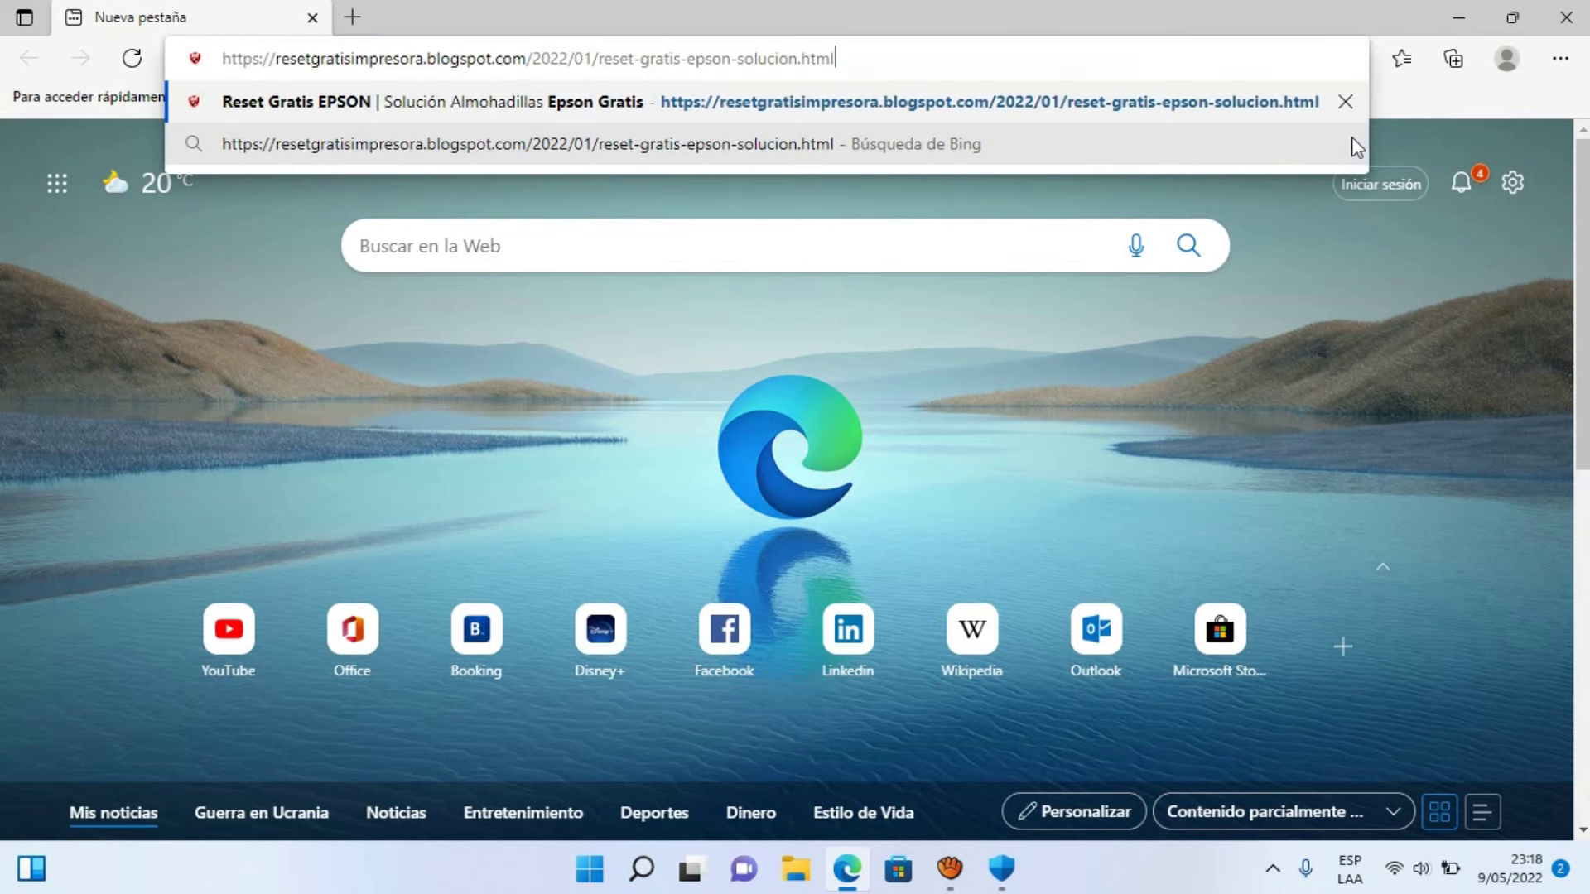
pyautogui.press('Return')
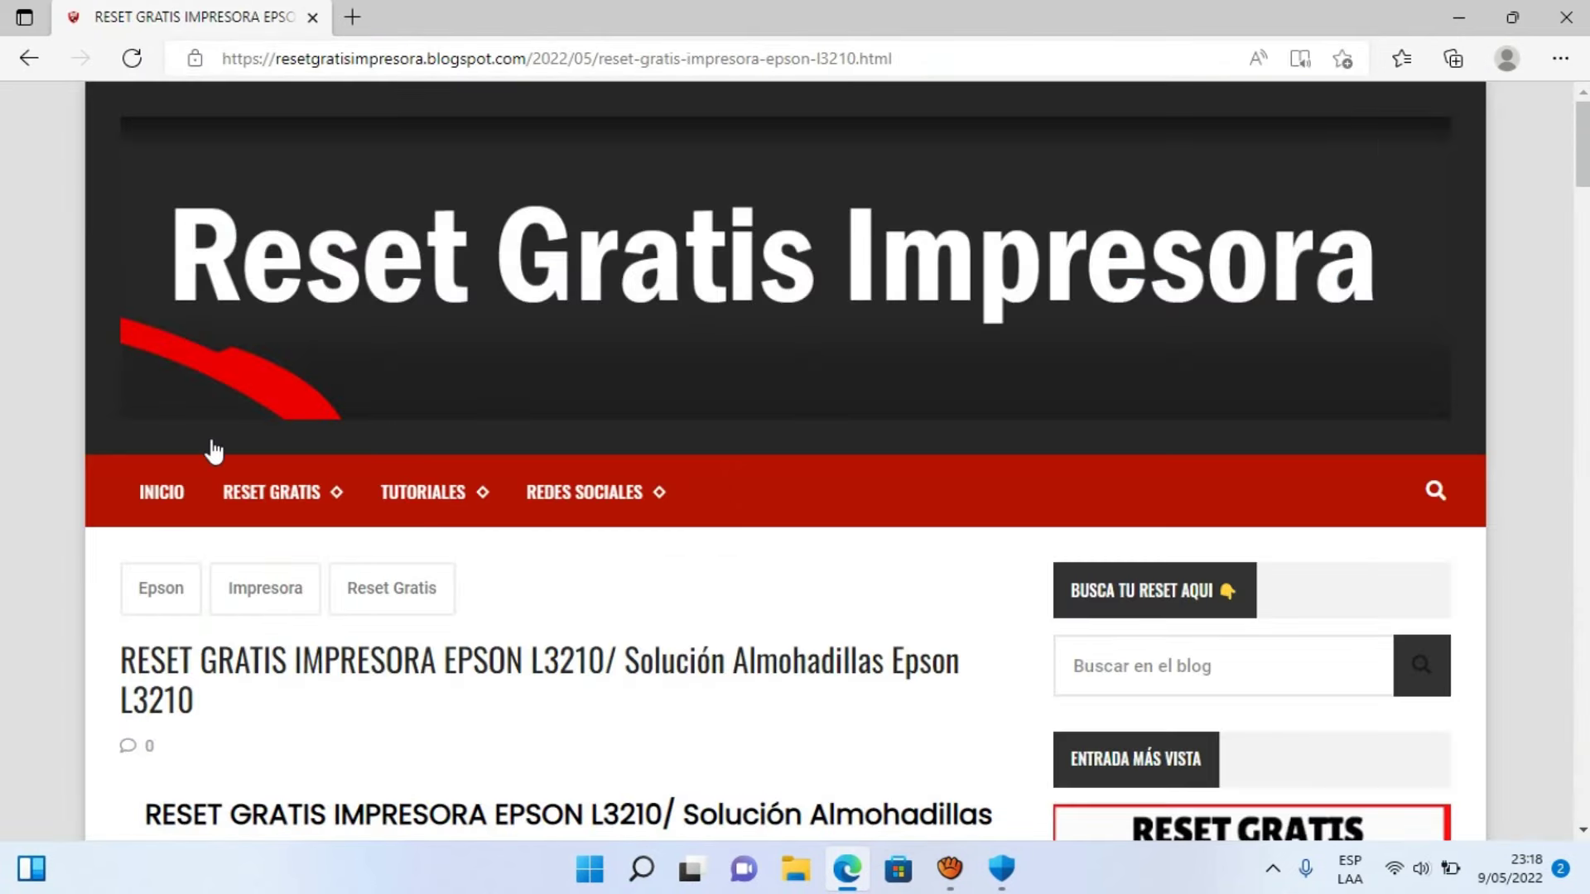
pyautogui.moveTo(1584, 166); pyautogui.dragTo(1583, 284)
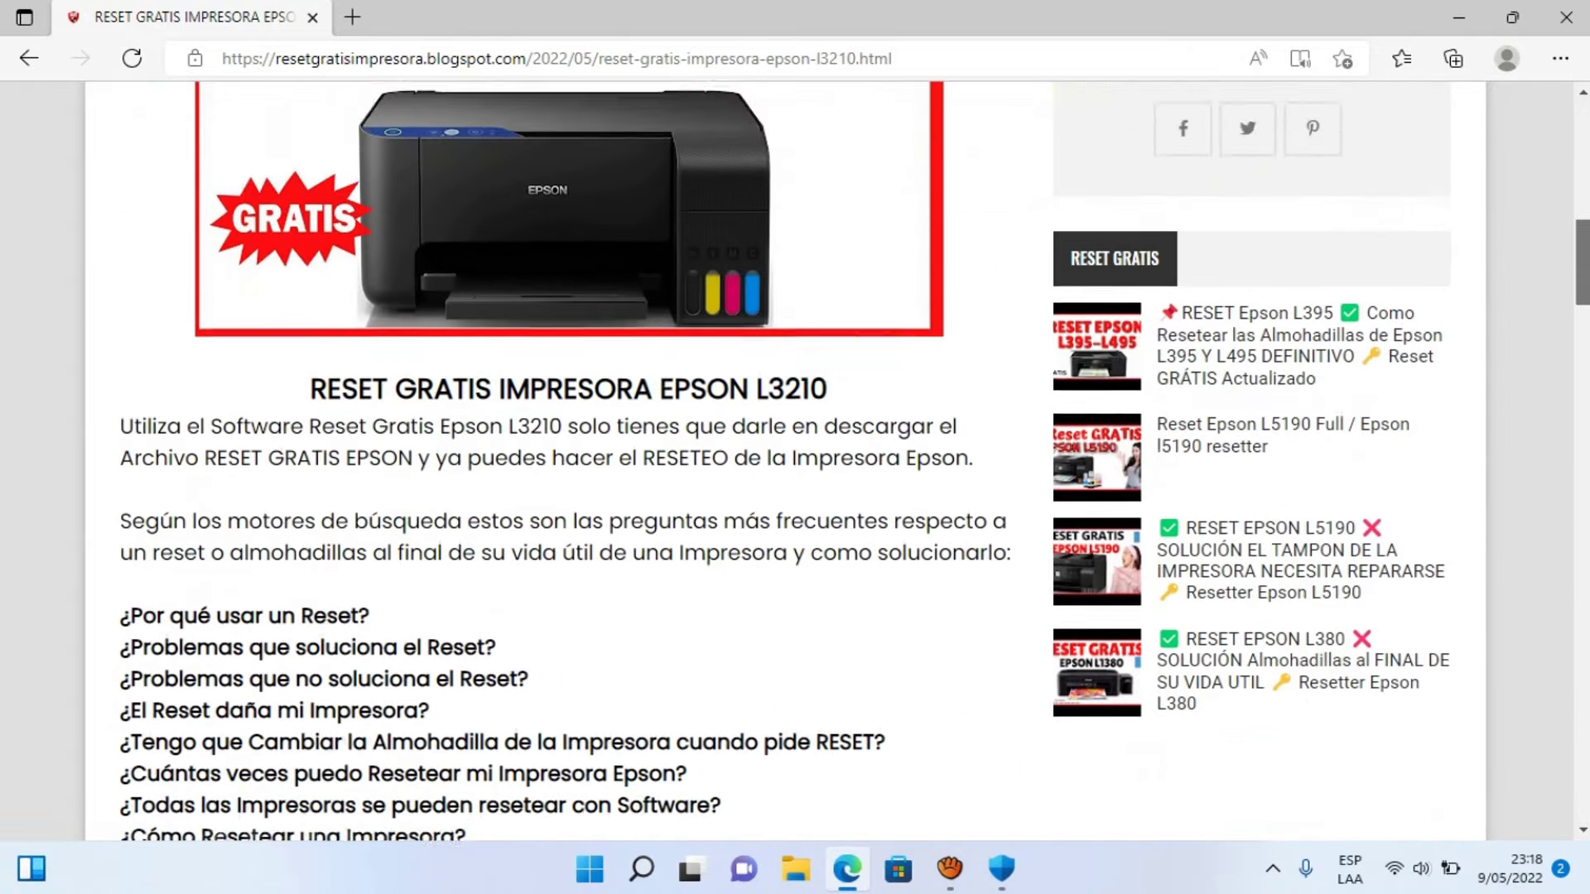
pyautogui.scroll(-5, 795, 460)
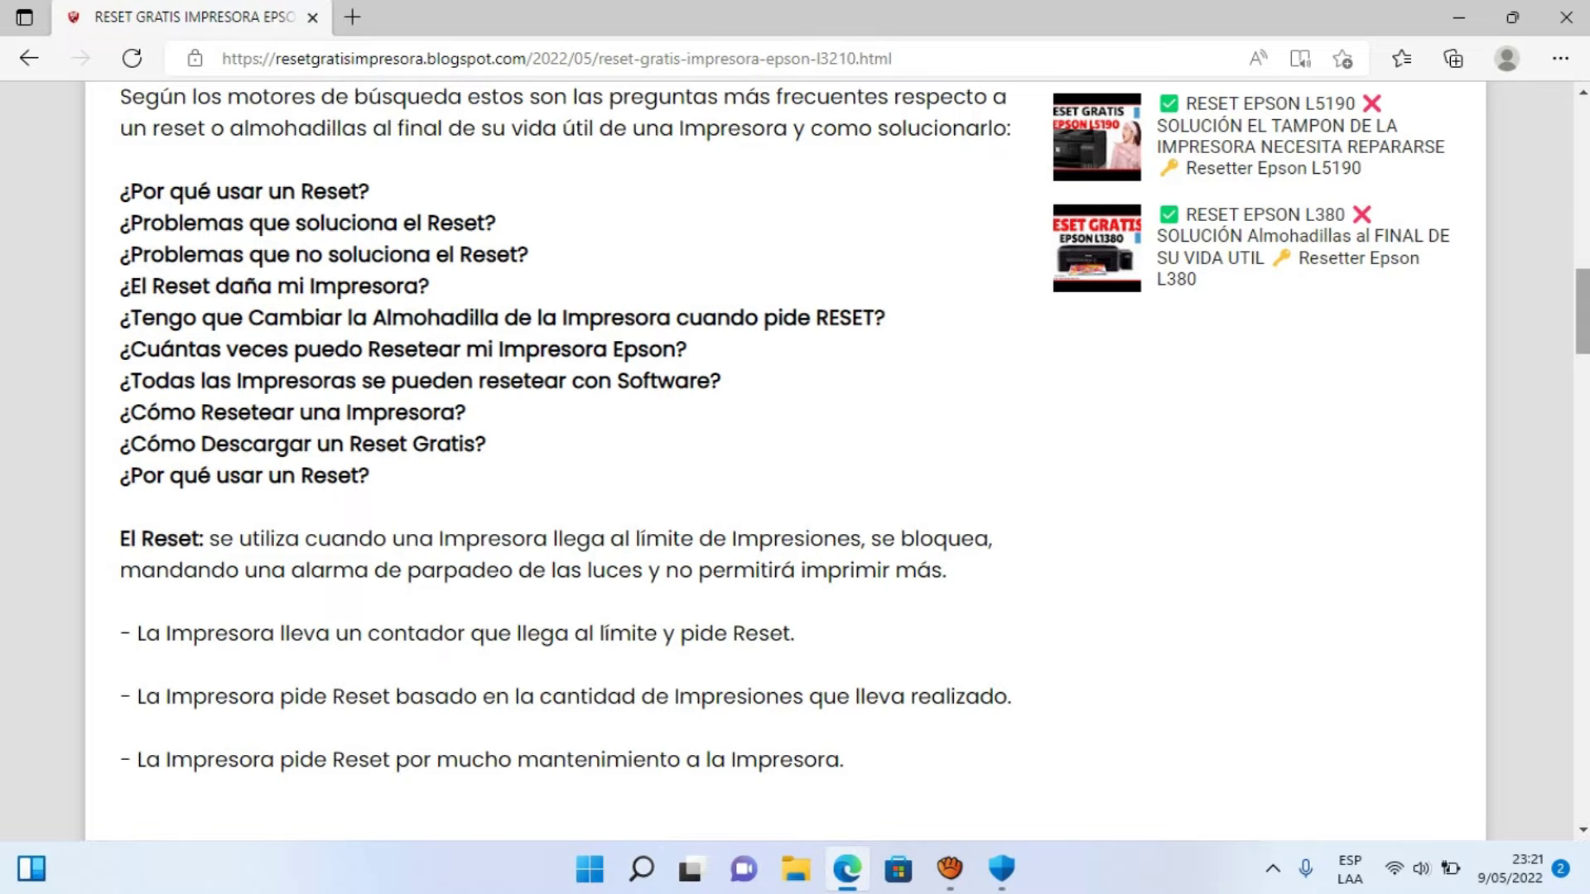
pyautogui.scroll(-15, 795, 460)
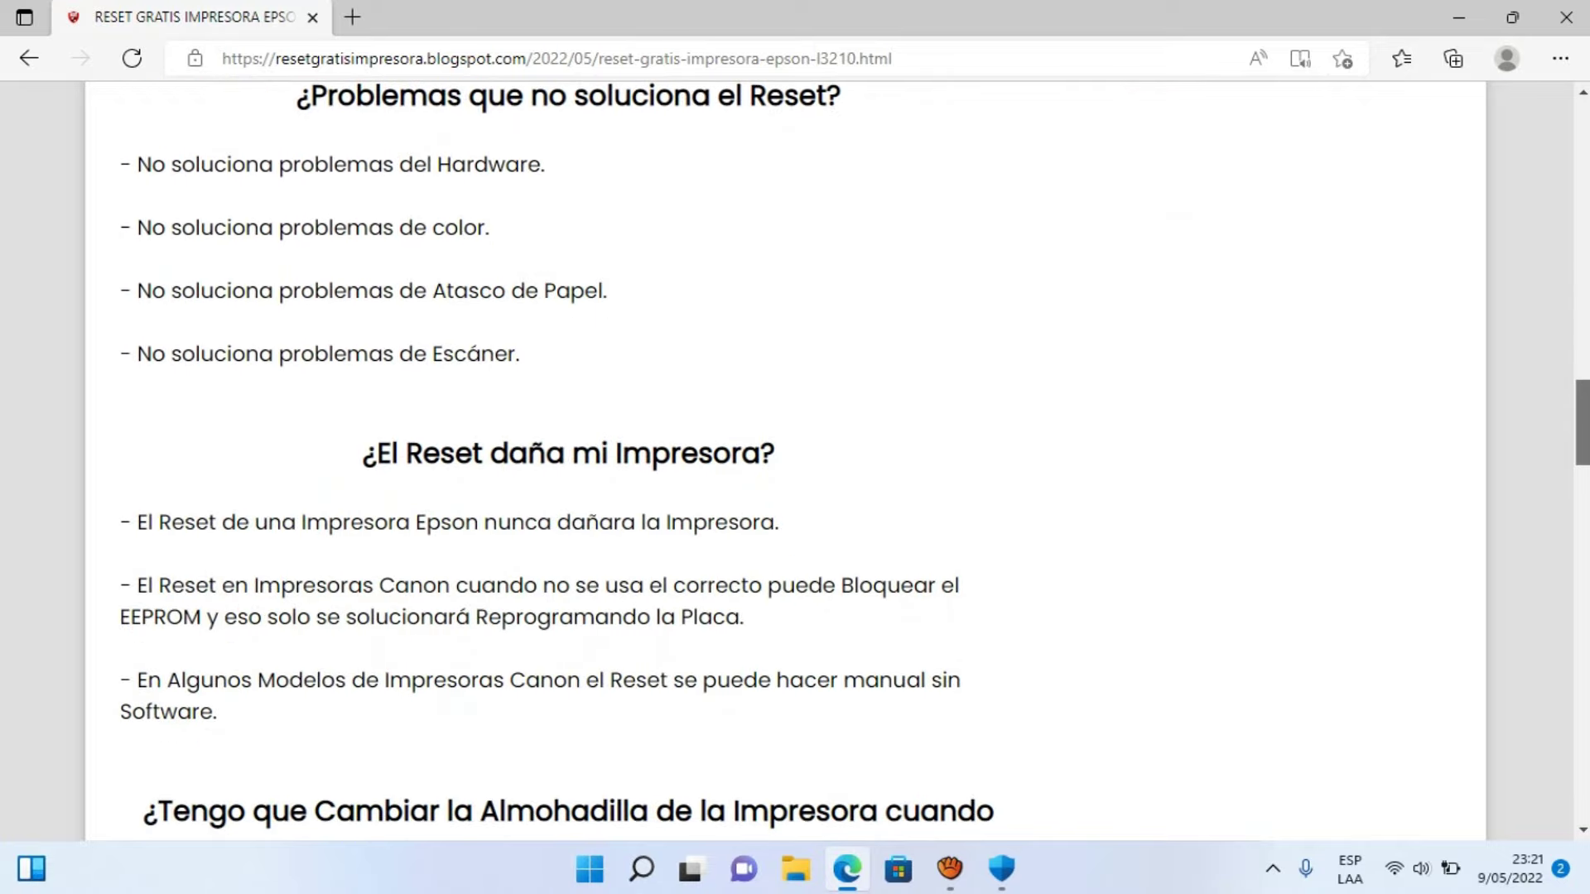
pyautogui.scroll(-12, 795, 461)
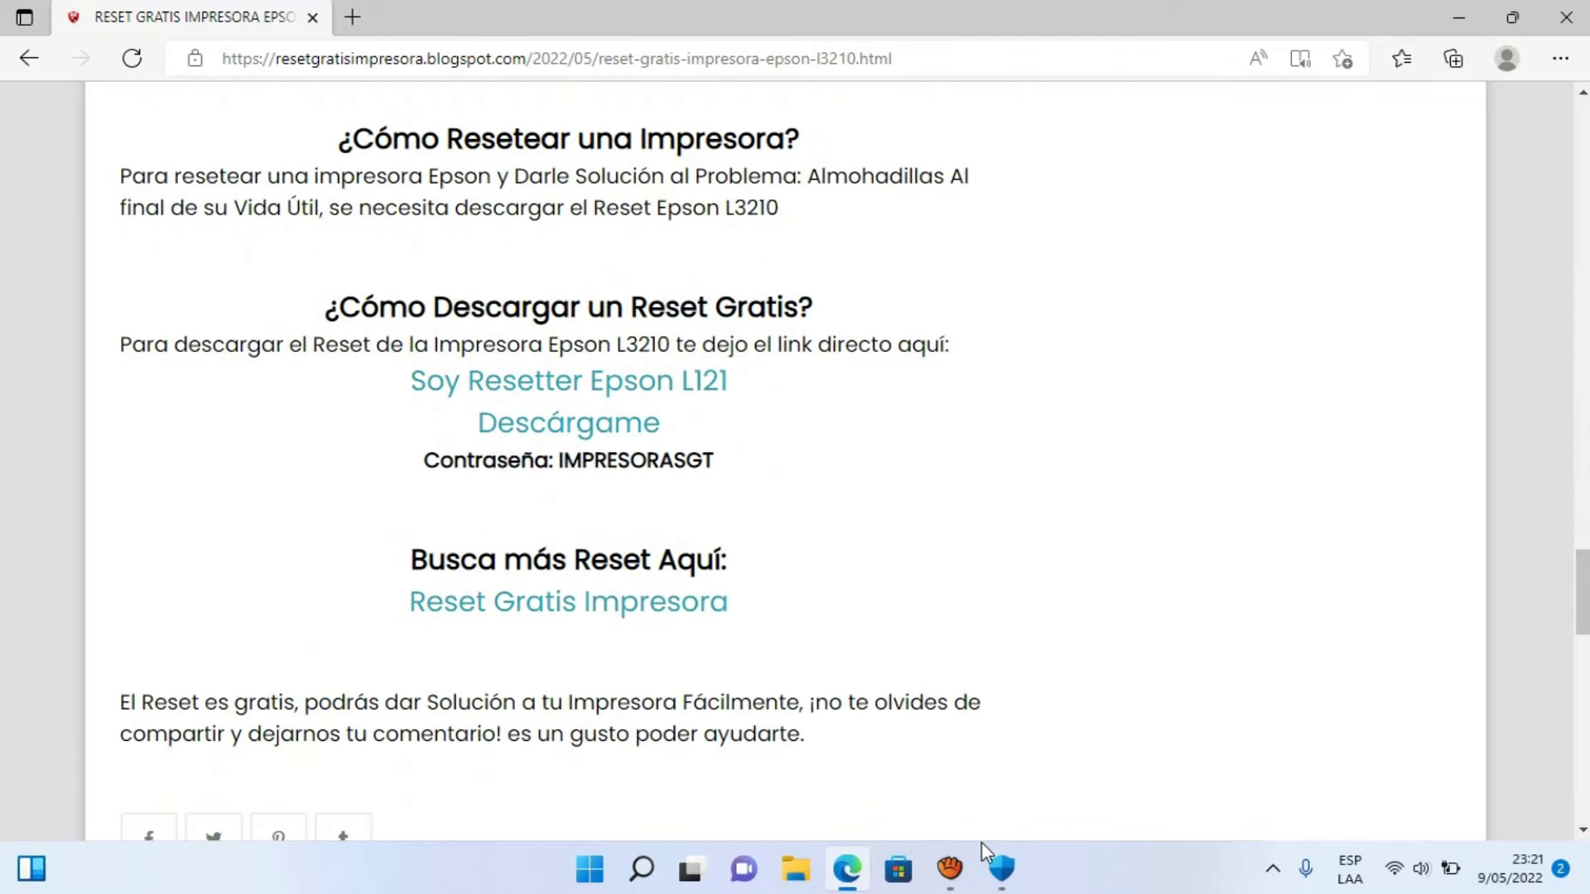
# - Recheck the Windows Security protection settings and download IMPRESORA EPSON N.rar from MEGA through the article's Descárgame link
pyautogui.click(998, 870)
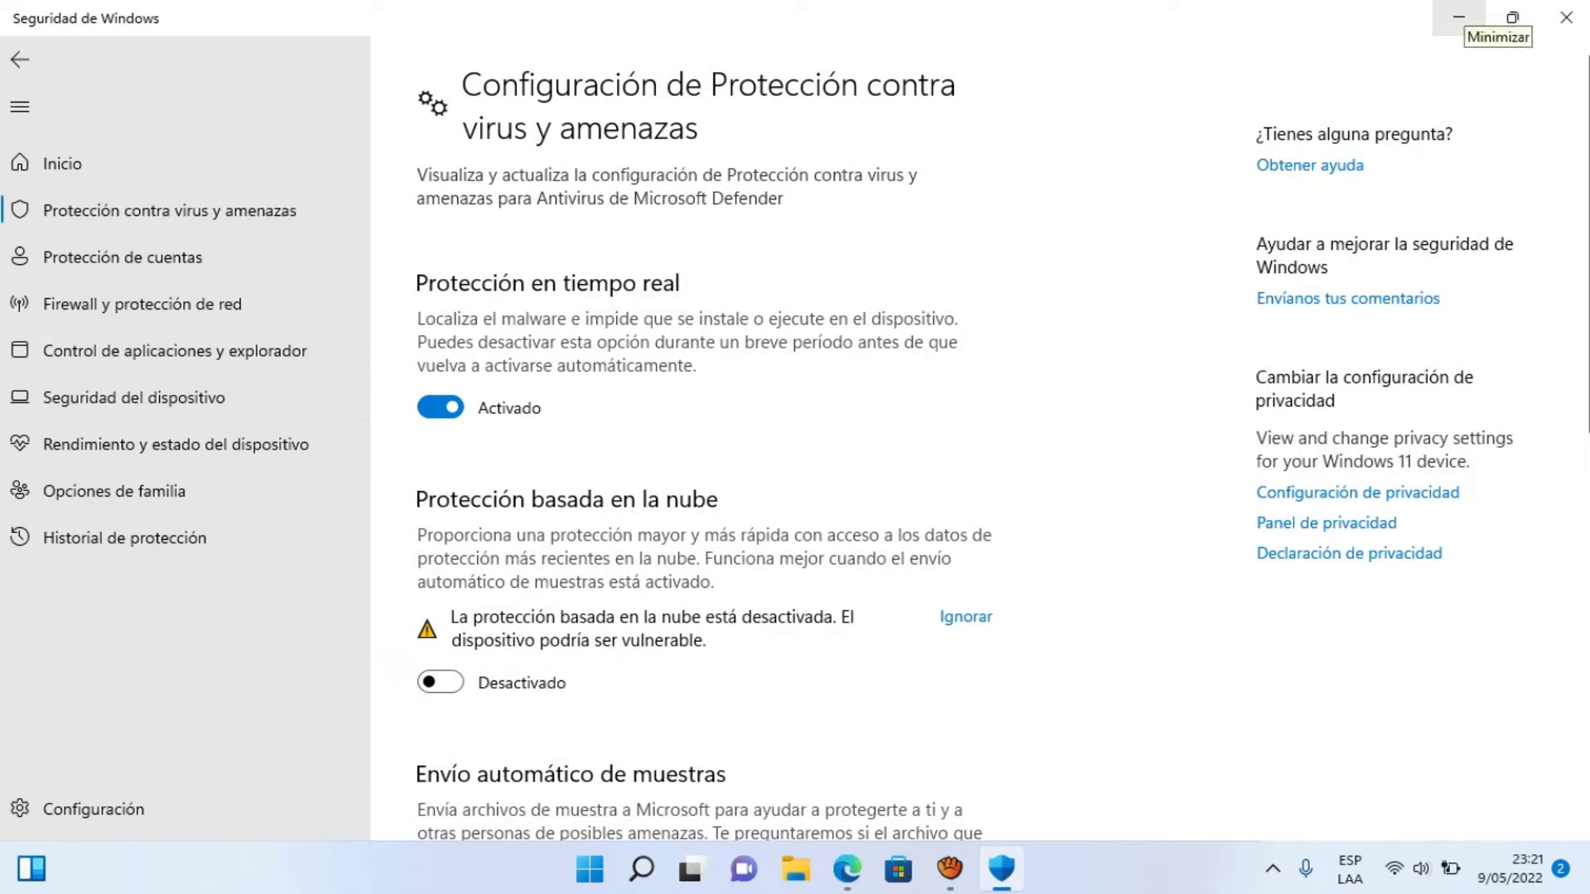
pyautogui.click(1459, 18)
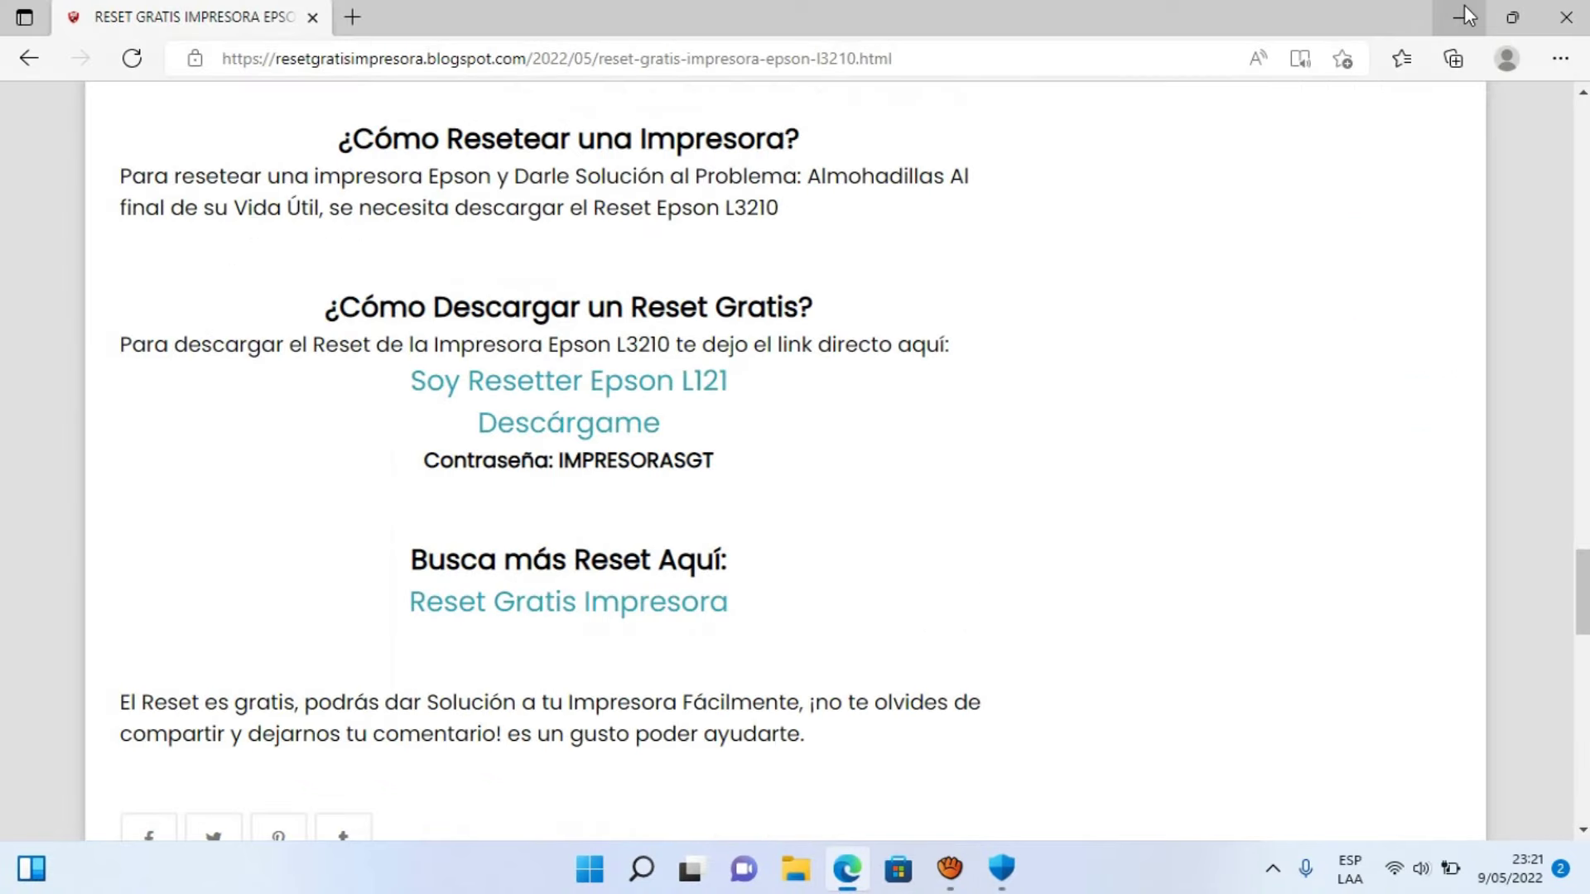
pyautogui.click(568, 392)
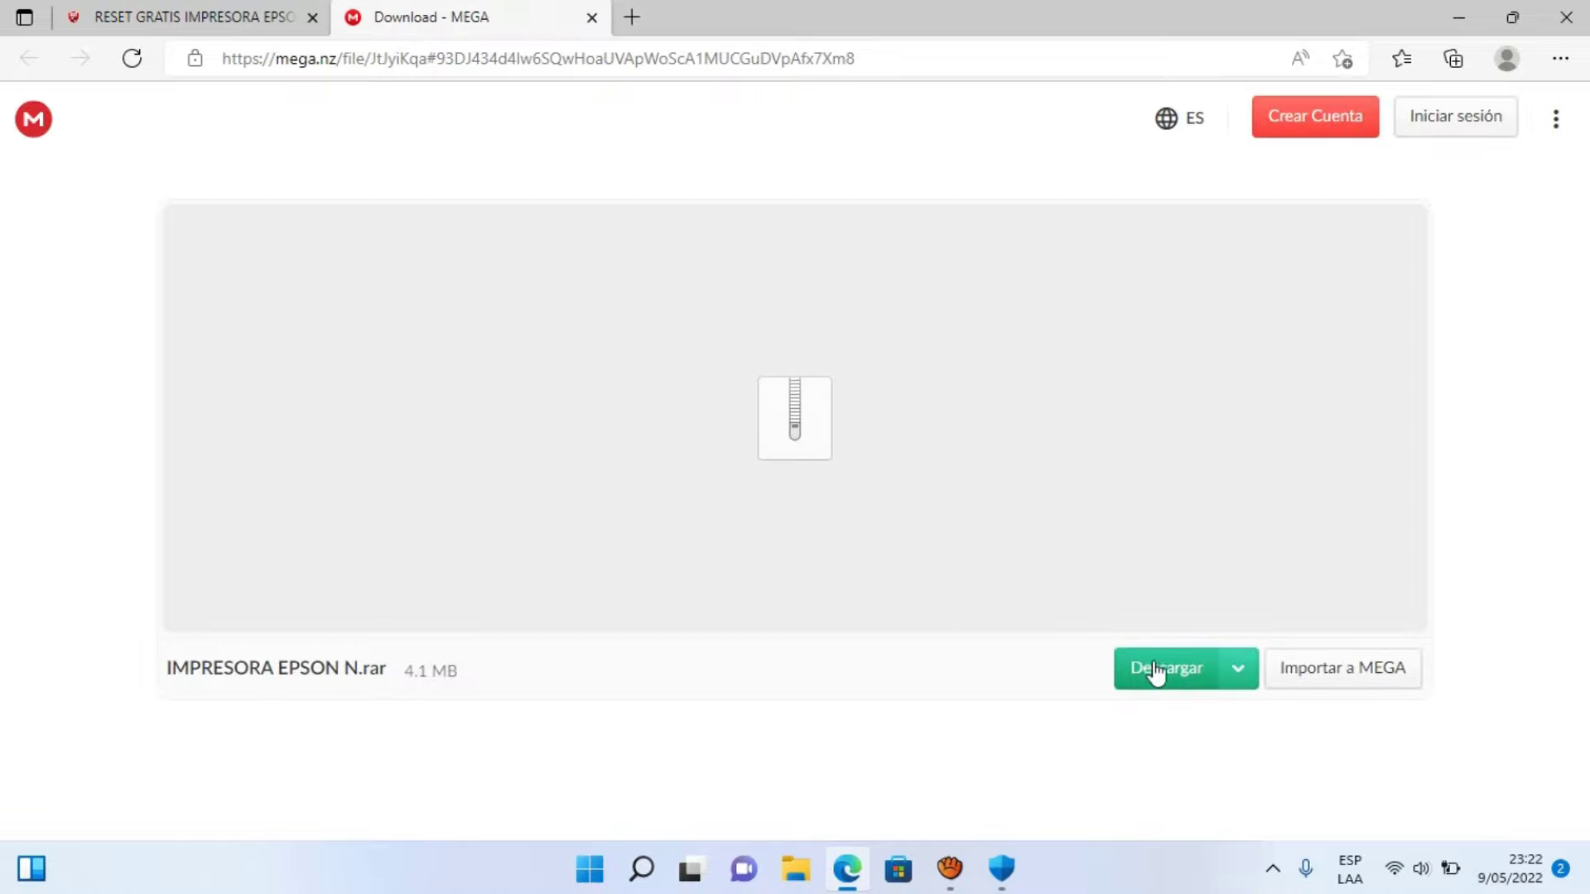
pyautogui.click(1157, 671)
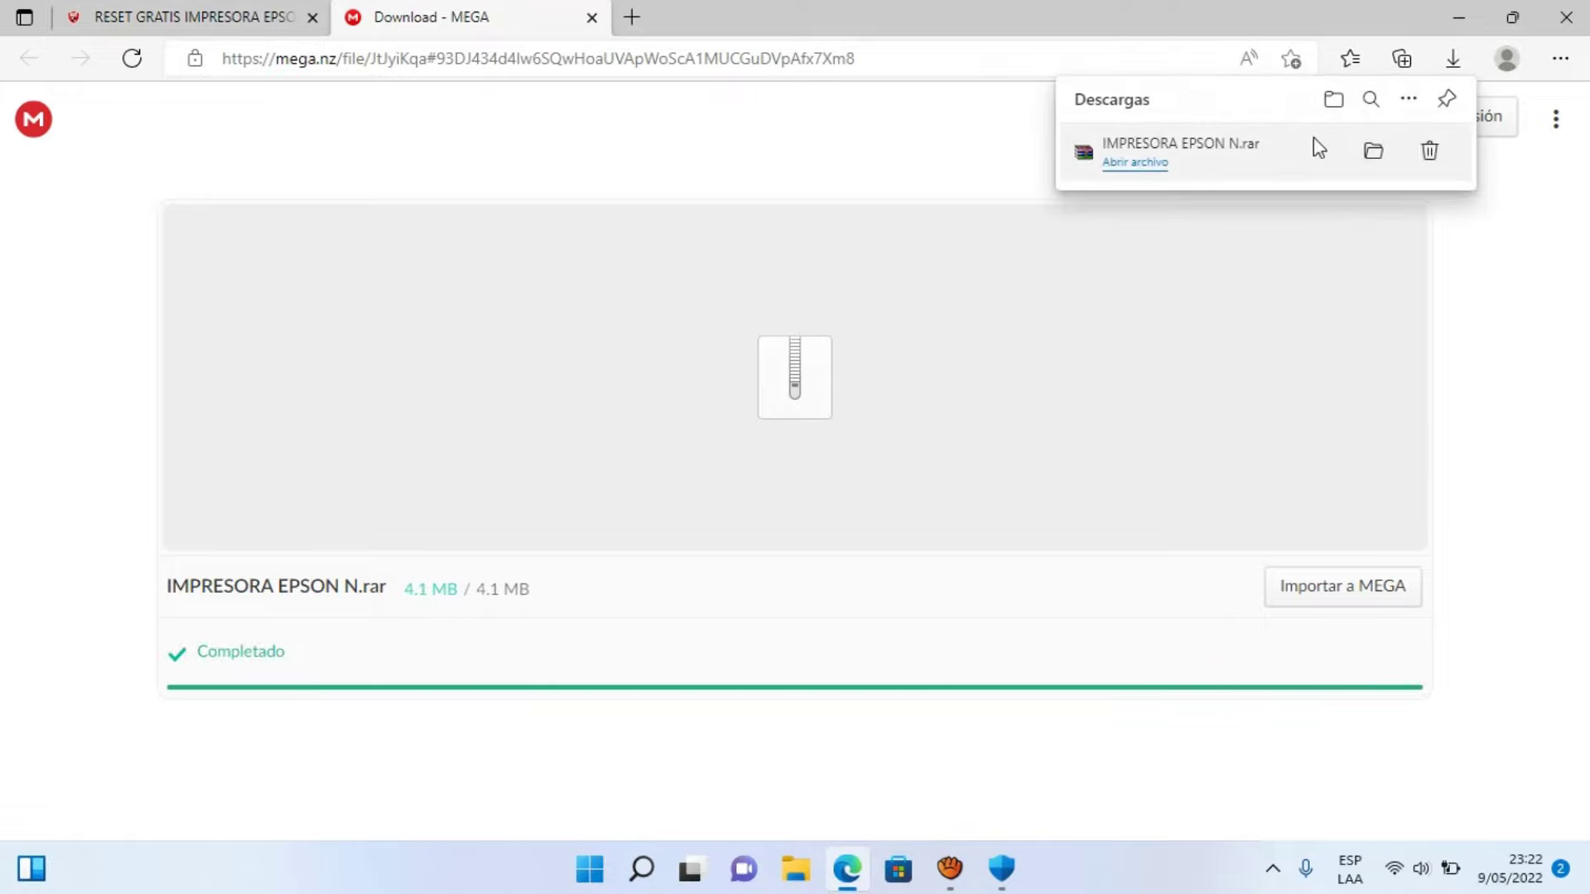
# - Open the downloaded IMPRESORA EPSON N archive in WinRAR from its download folder and bring up the extraction options
pyautogui.click(1370, 152)
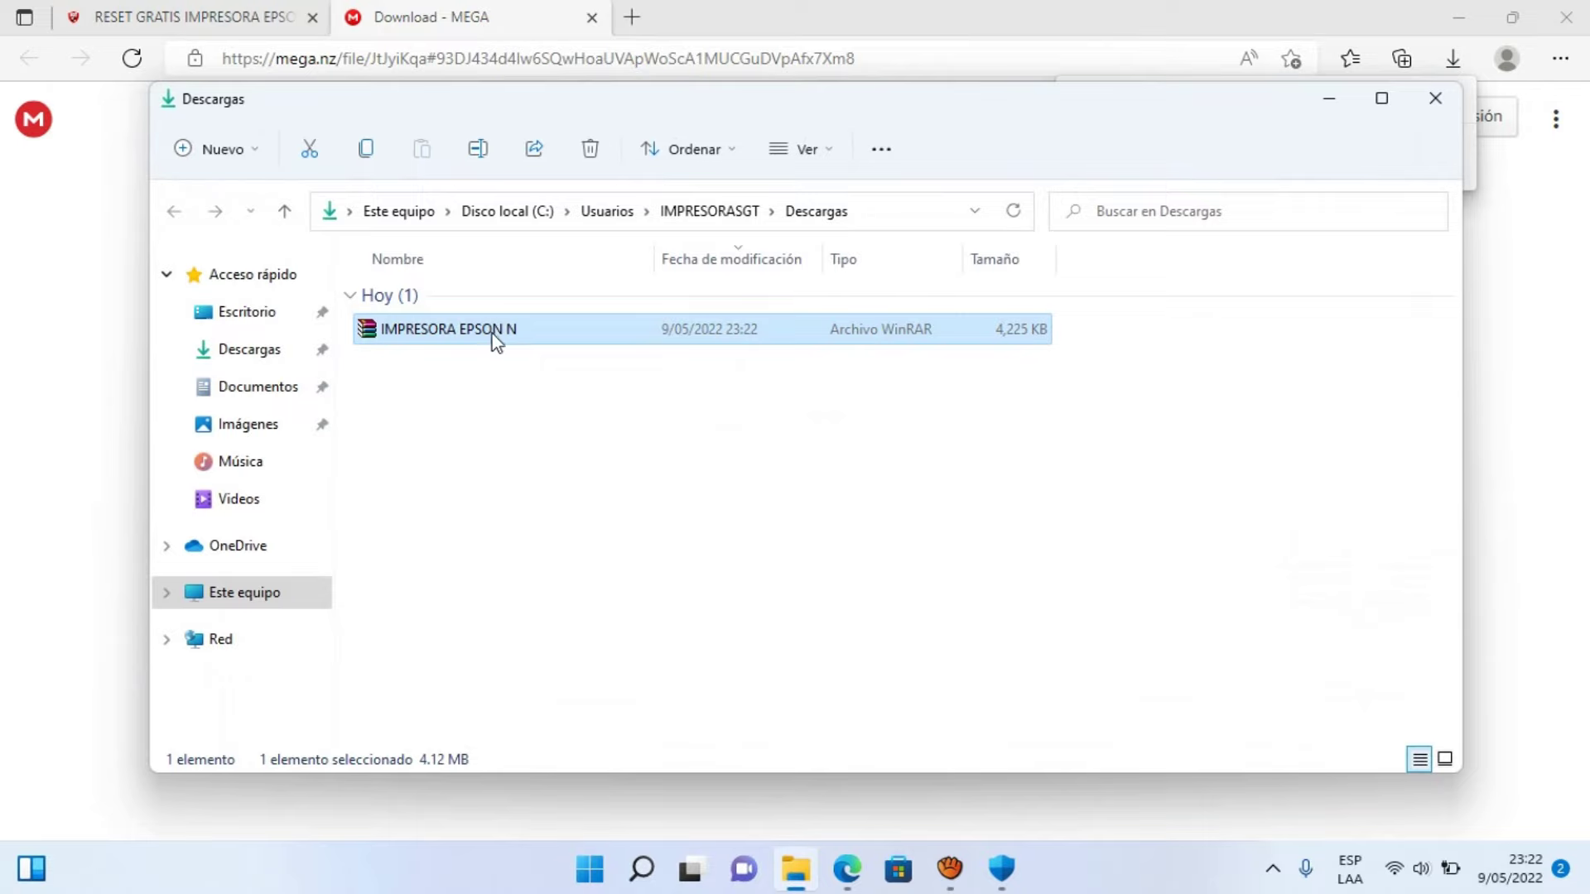
pyautogui.rightClick(494, 341)
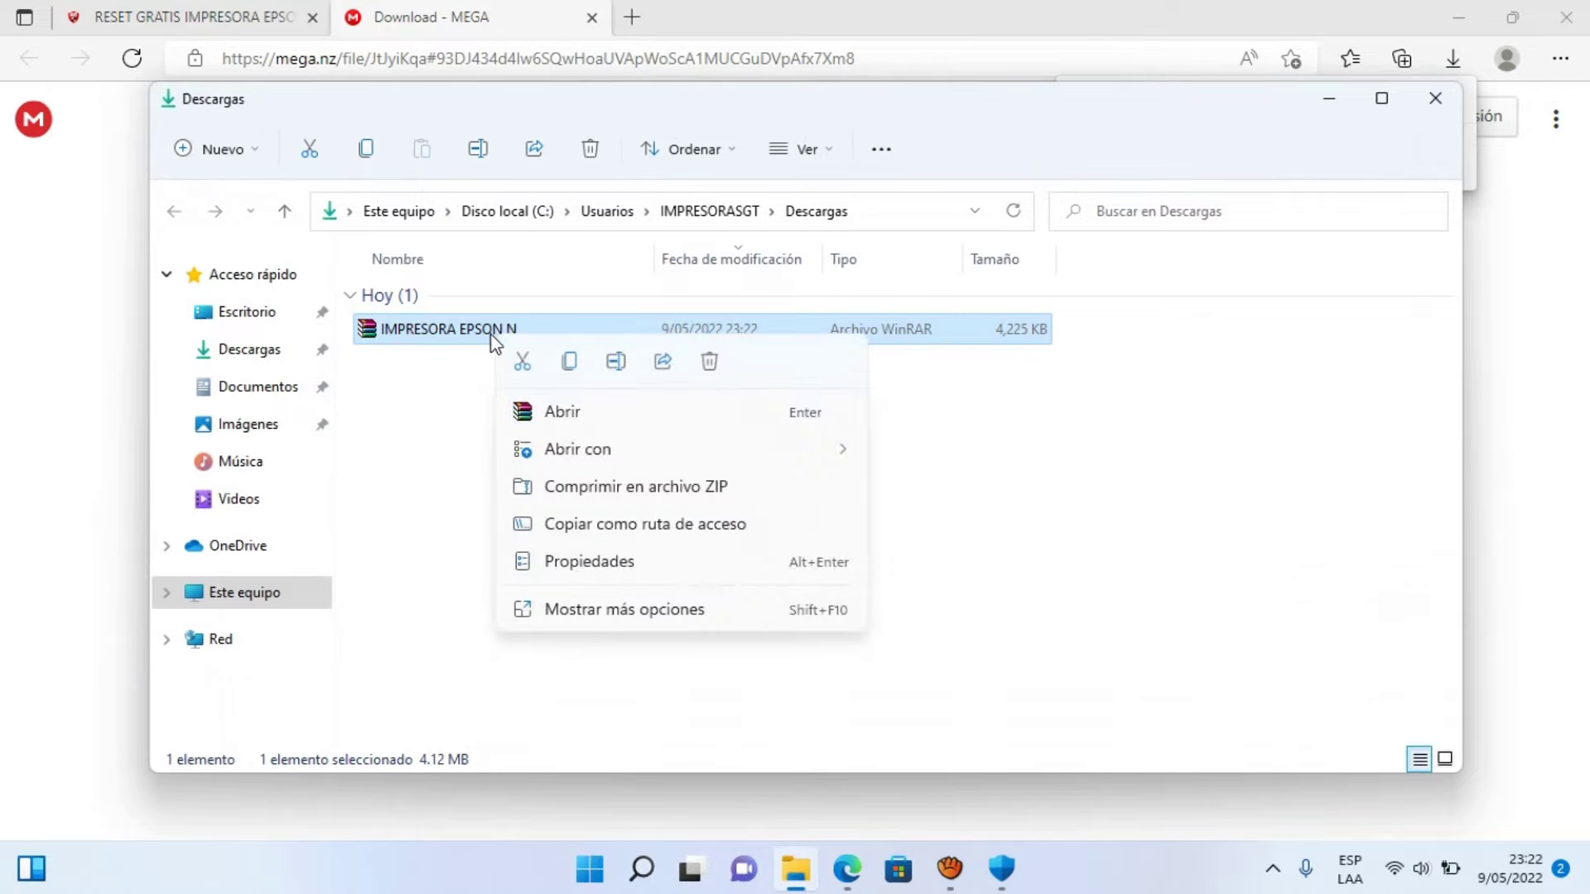
pyautogui.click(574, 412)
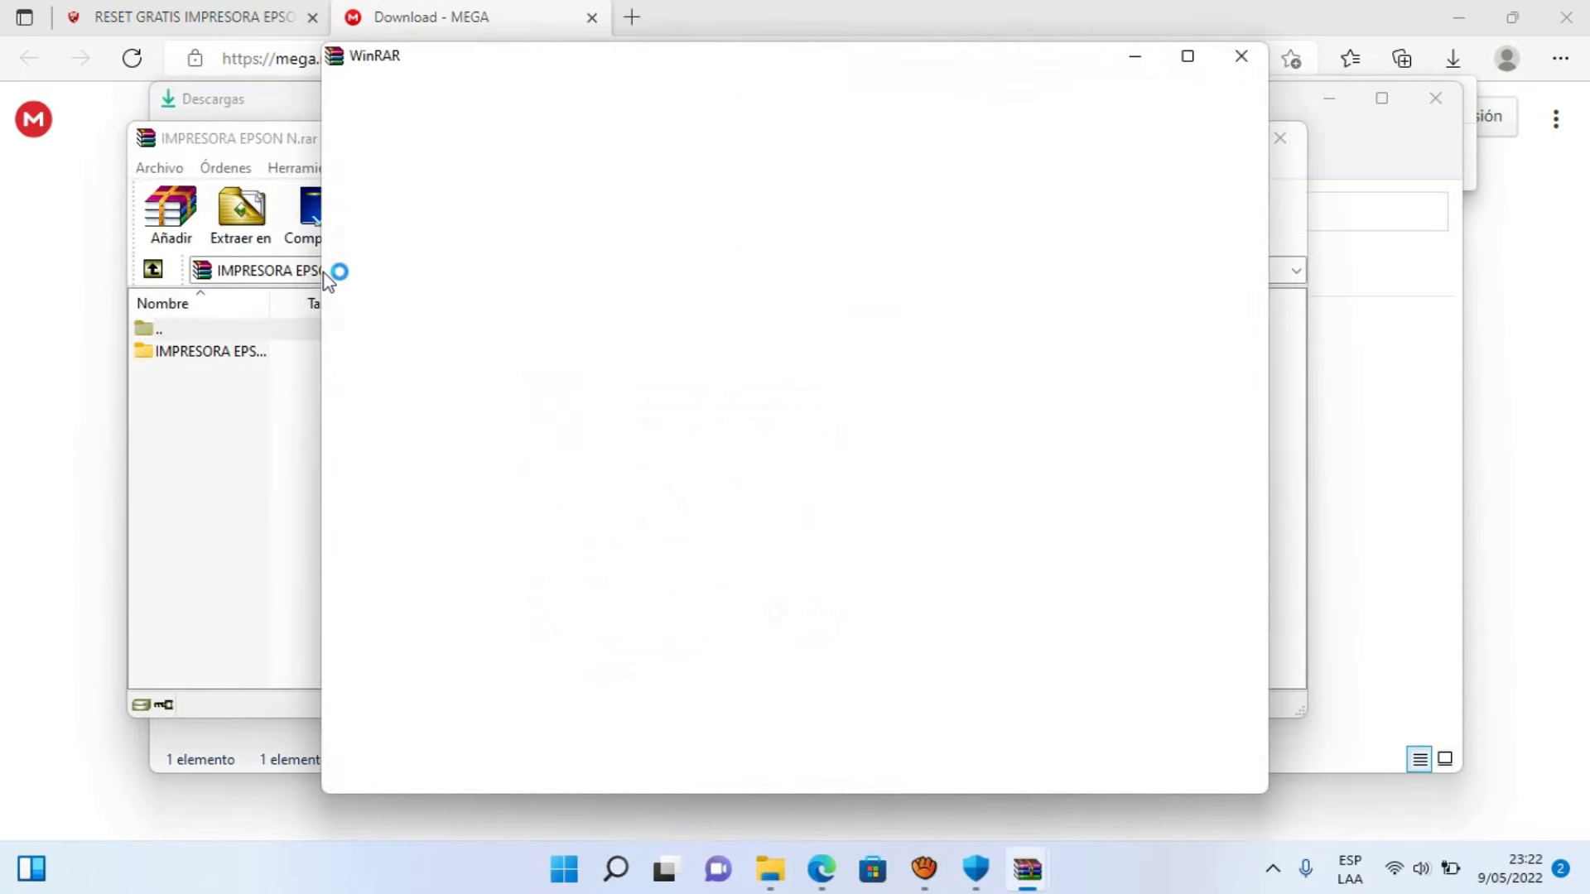
pyautogui.click(1241, 57)
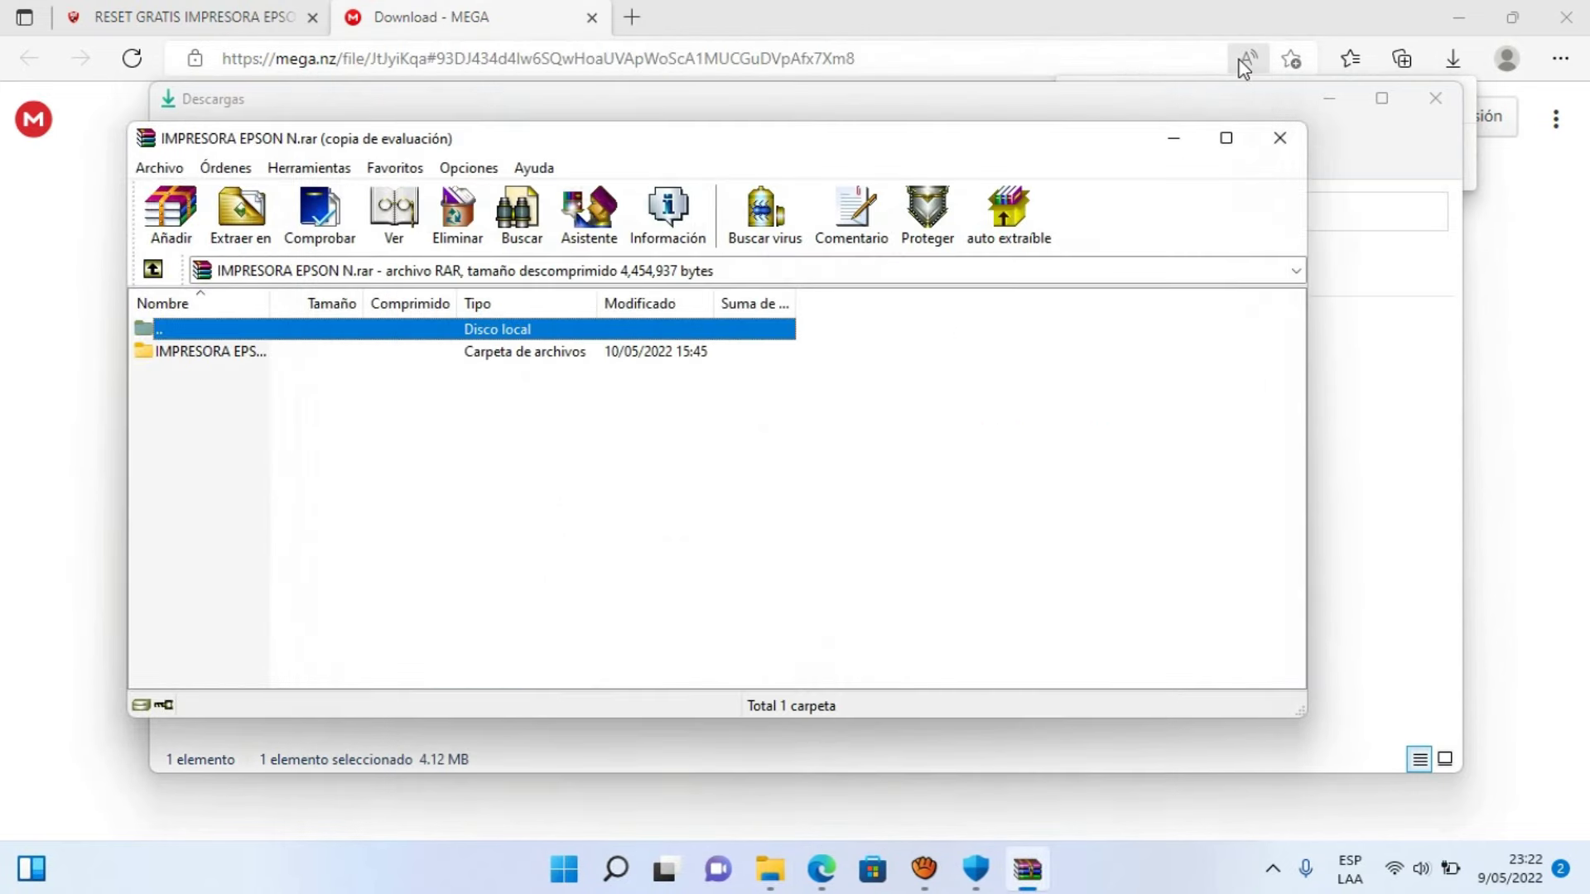
pyautogui.click(241, 214)
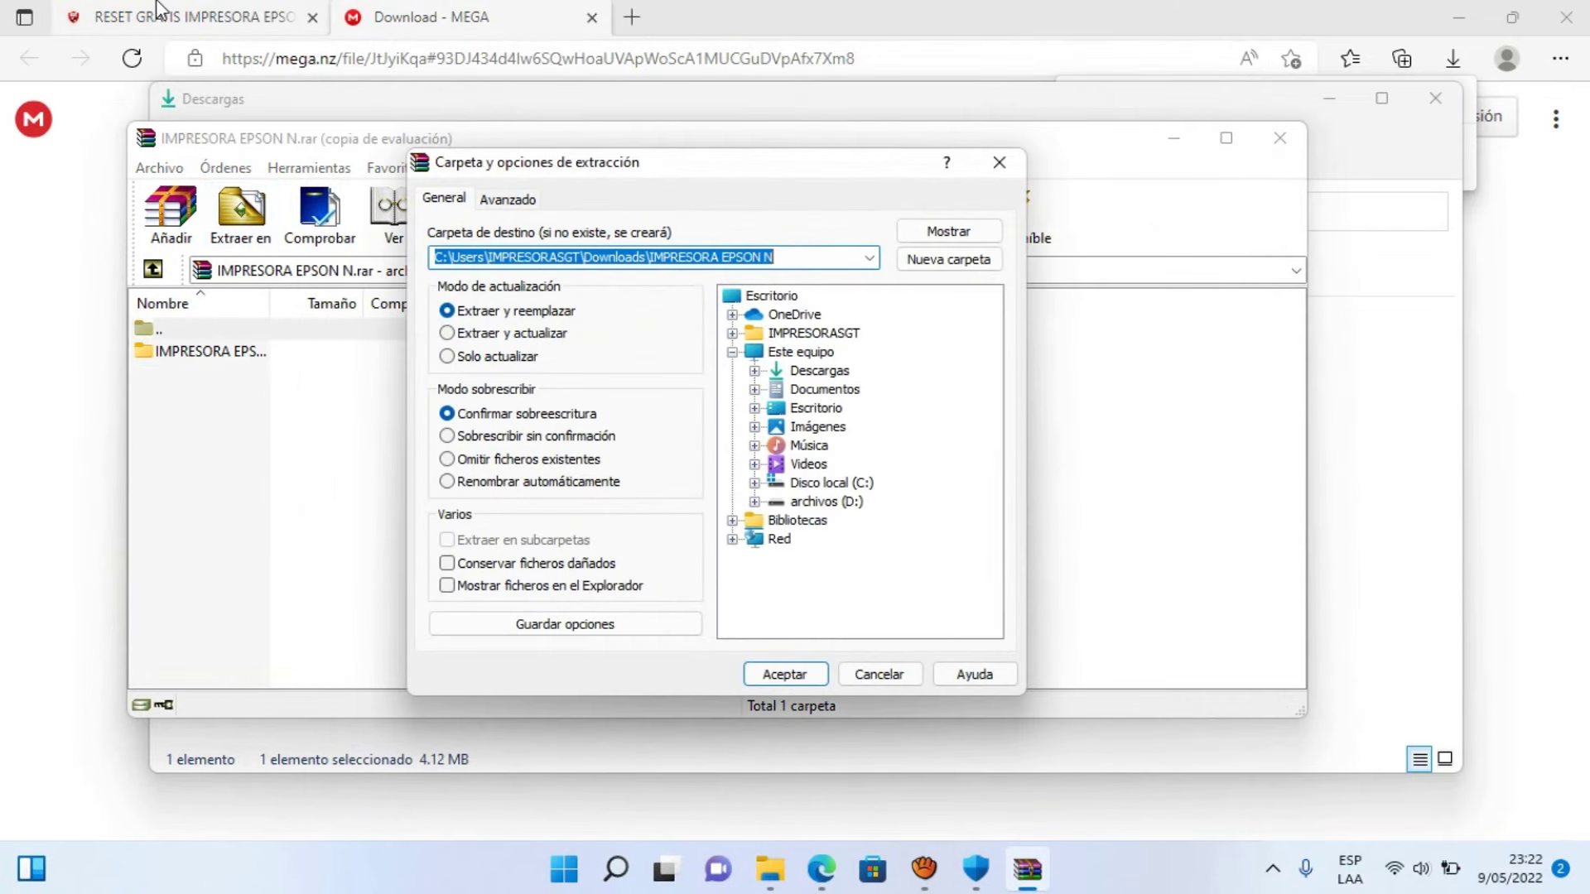
# - Copy the archive password given under the download link in the Epson L3210 blog article
pyautogui.click(157, 9)
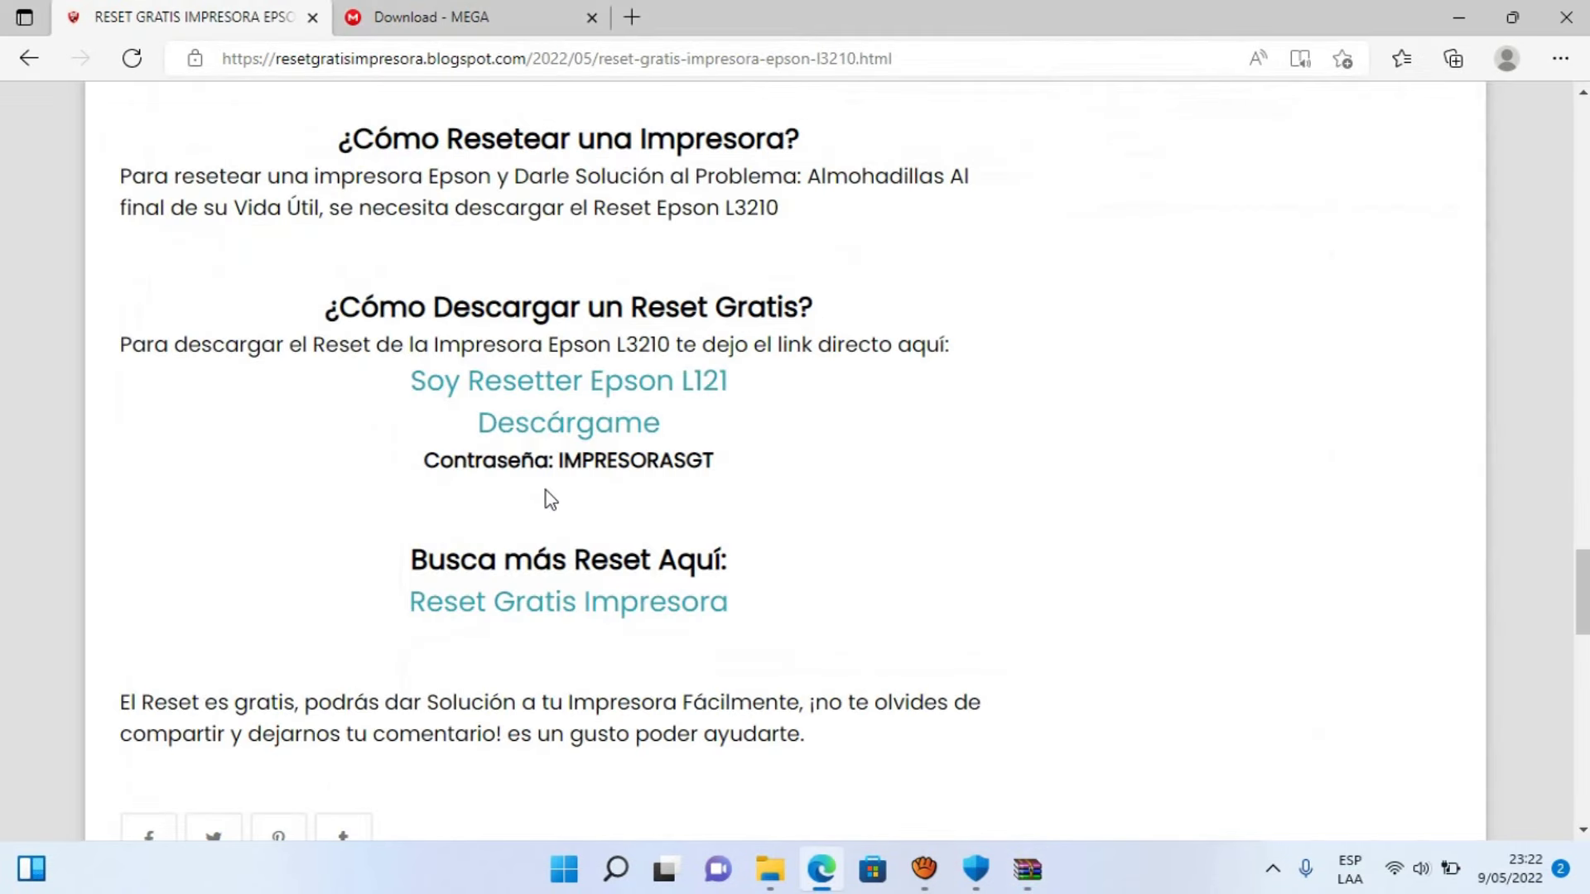
pyautogui.moveTo(558, 462); pyautogui.dragTo(716, 464)
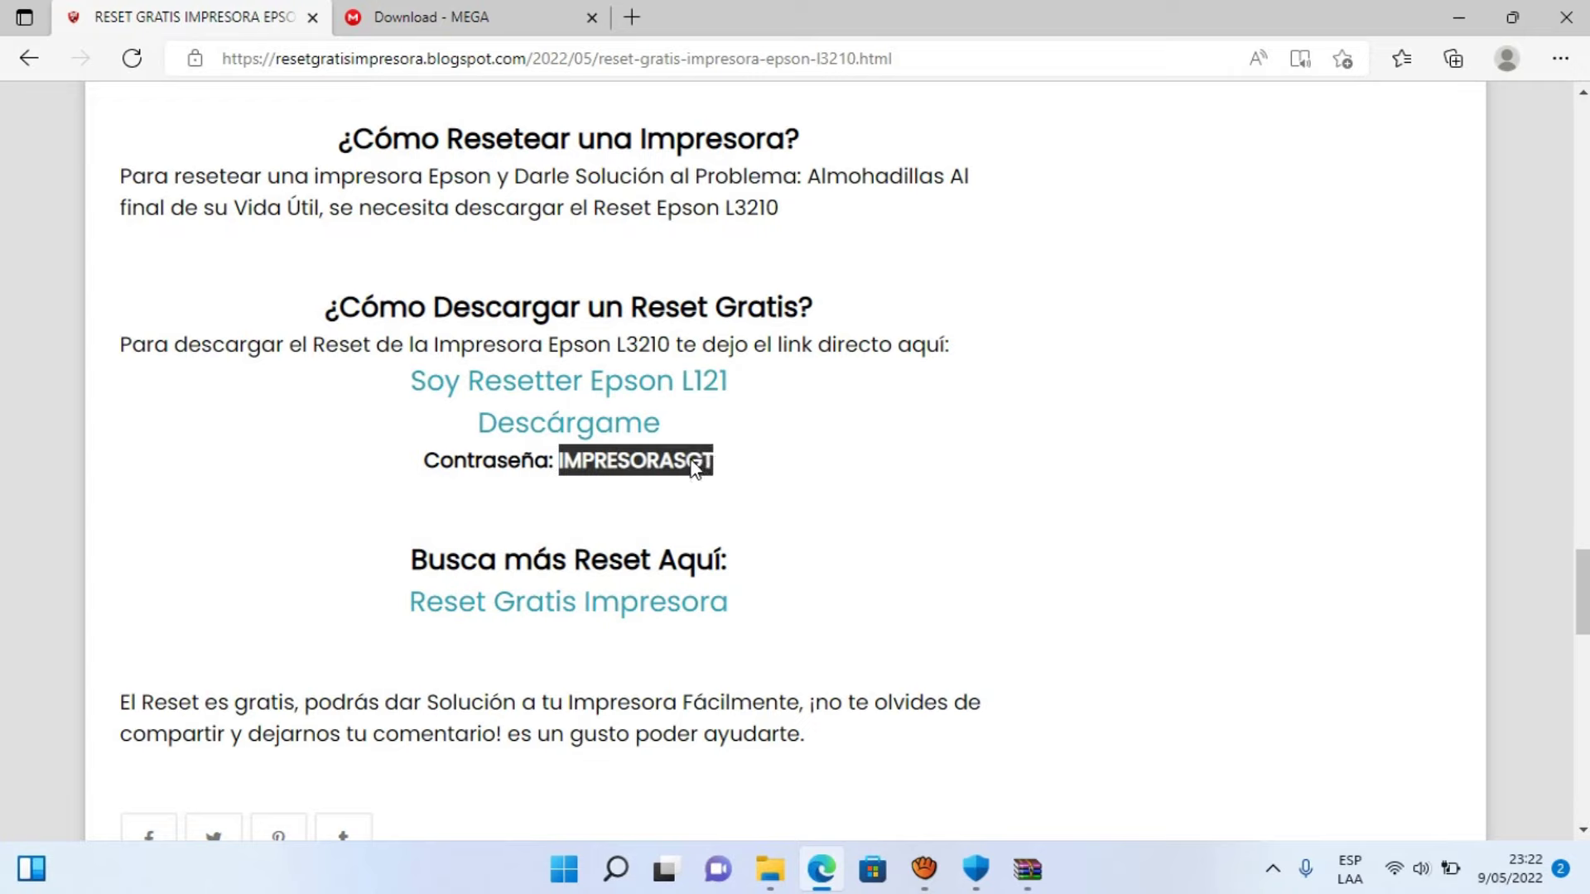
pyautogui.rightClick(694, 469)
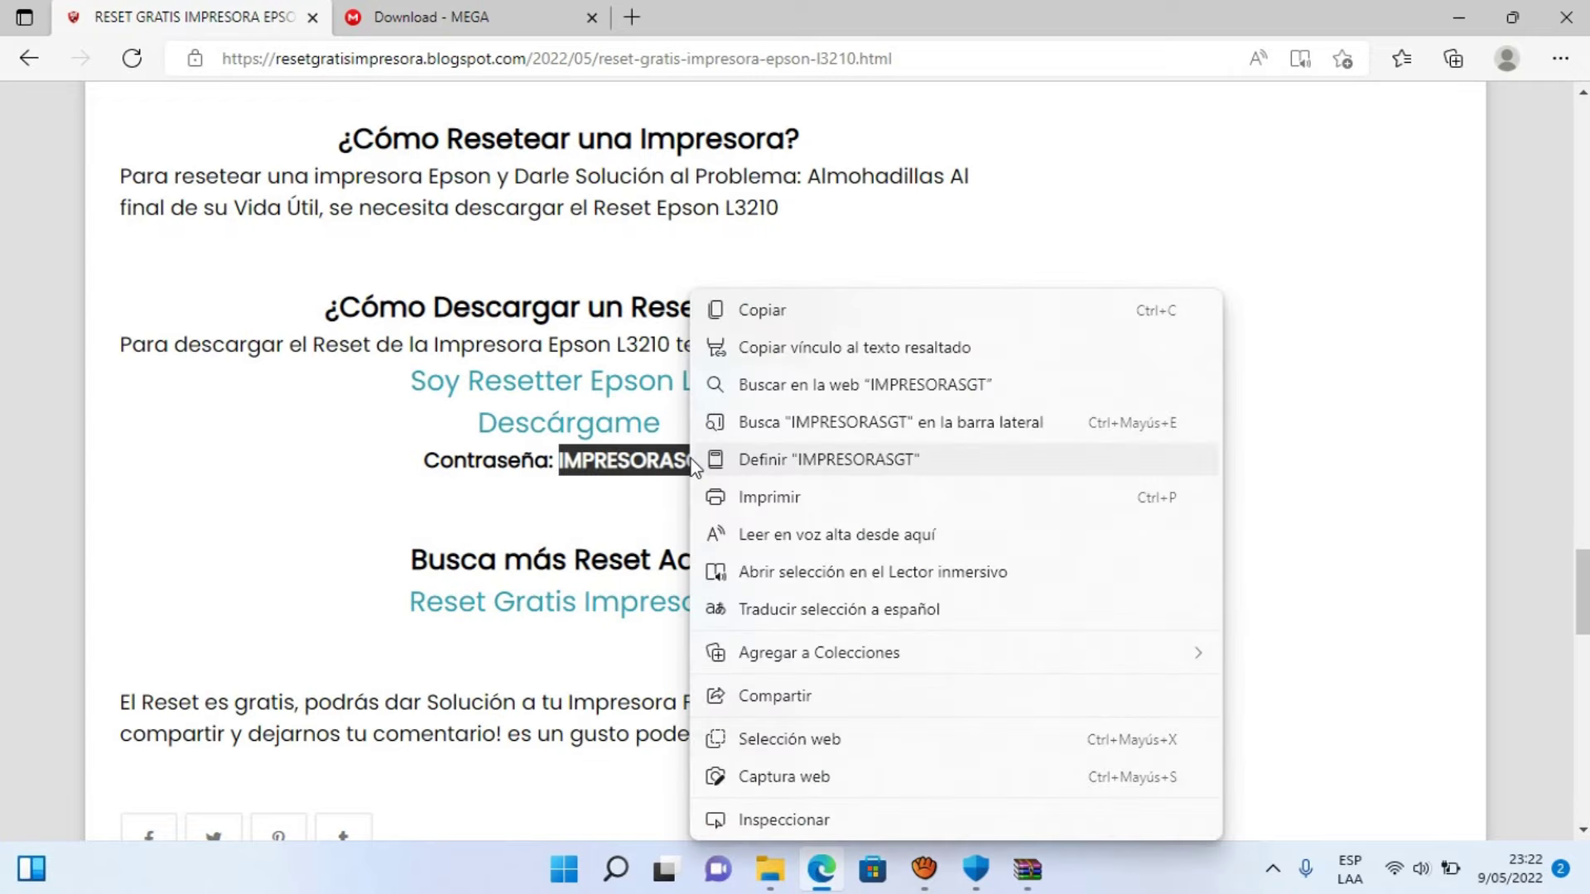
pyautogui.click(762, 309)
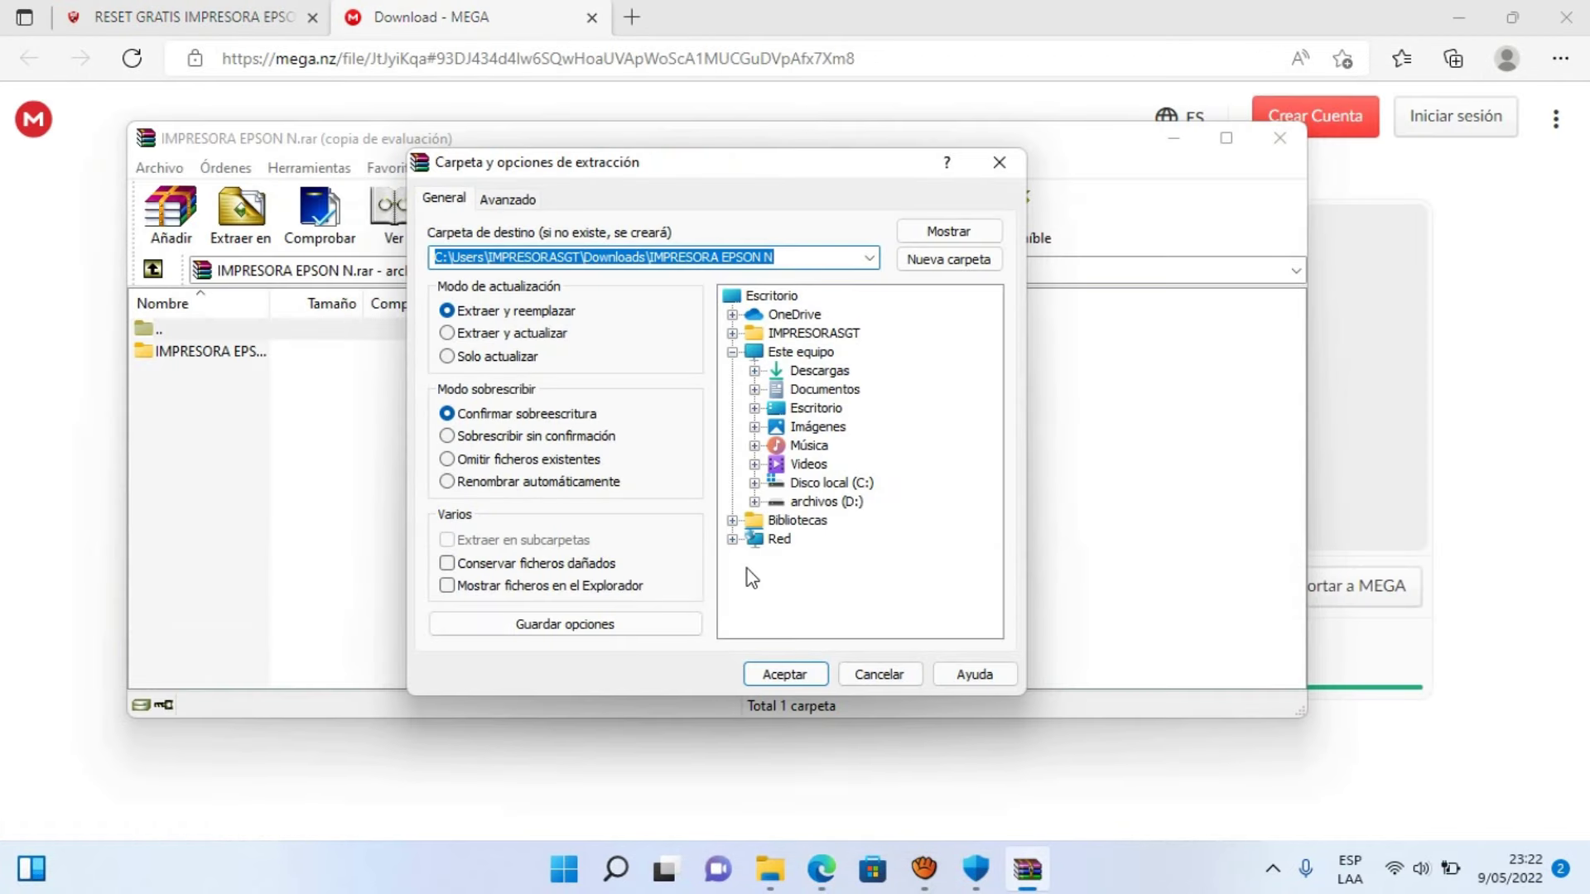
# - Extract the archive to the IMPRESORA EPSON N folder in Downloads, entering the archive password with it shown, and close WinRAR
pyautogui.click(776, 672)
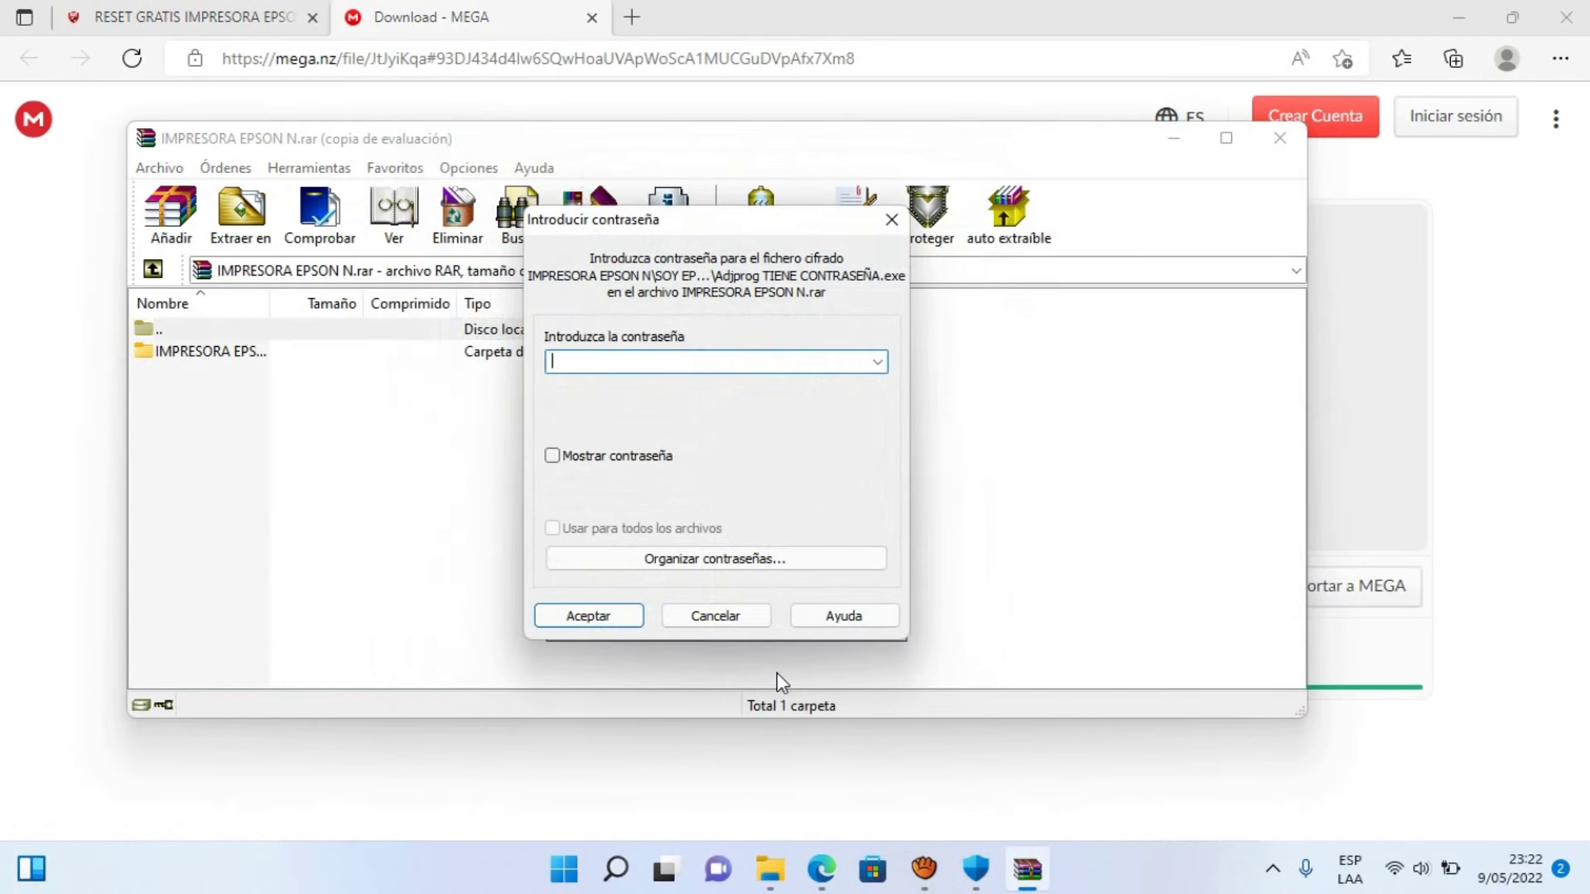
pyautogui.click(553, 457)
pyautogui.write('IMPRESORASGT')
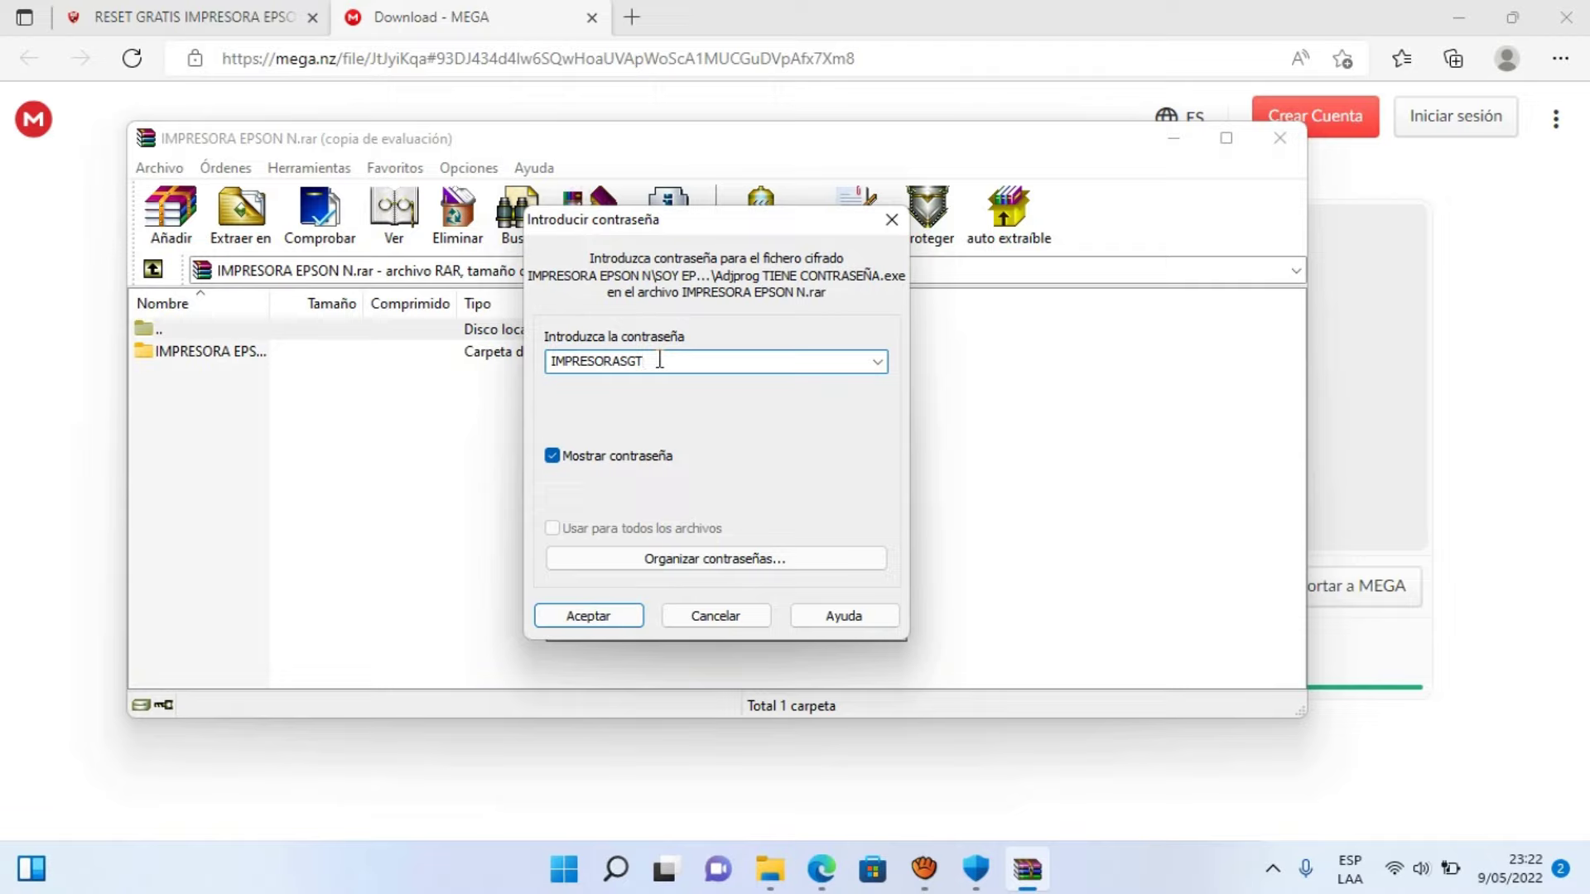
pyautogui.click(587, 616)
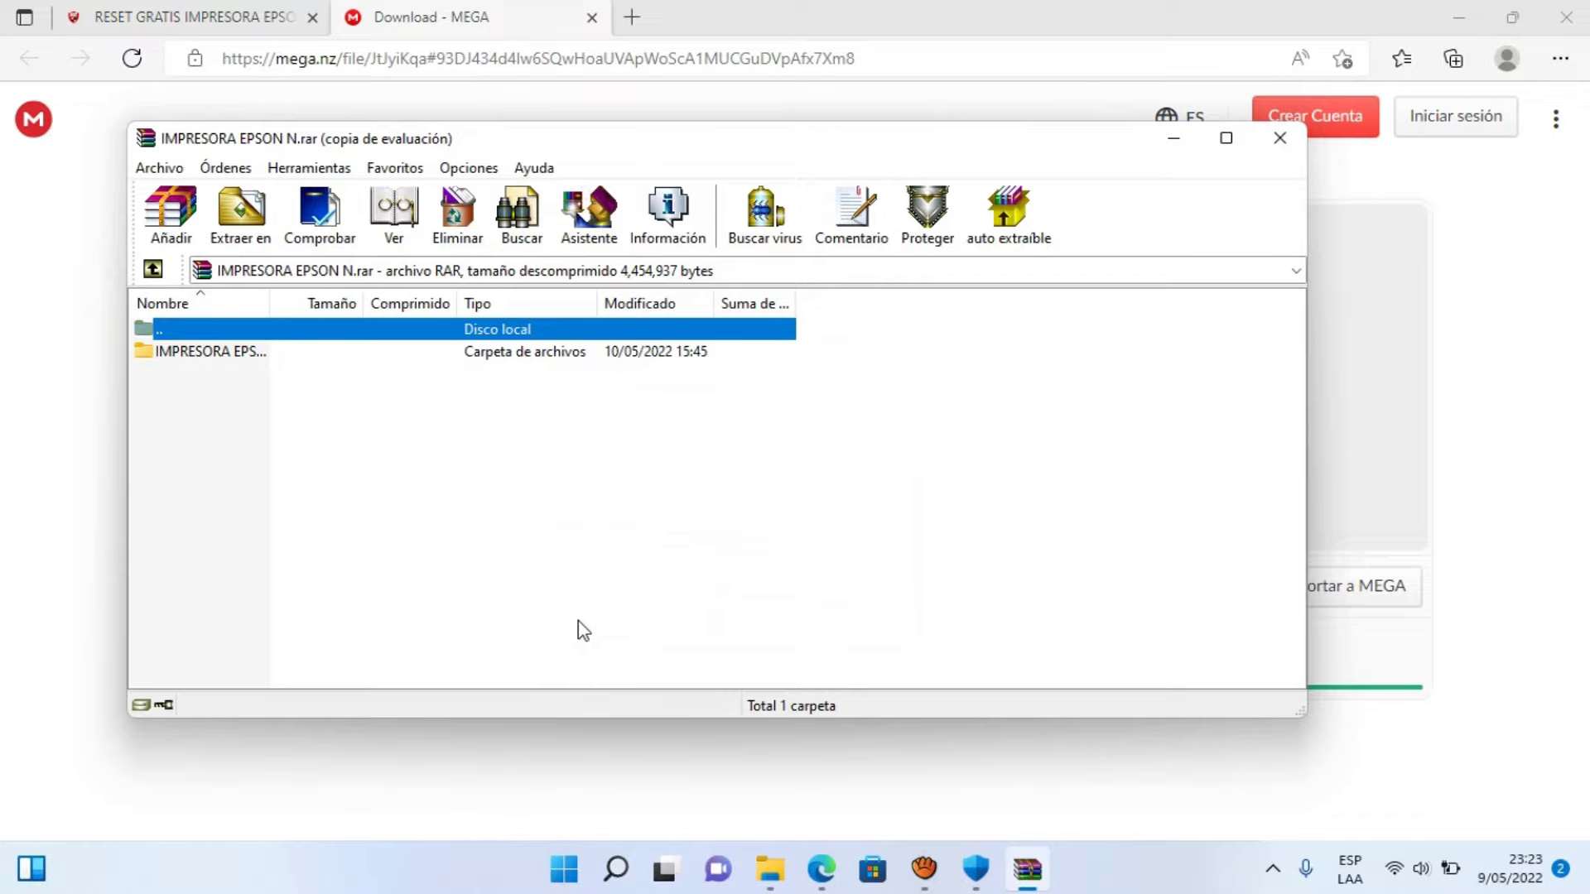
pyautogui.click(1276, 149)
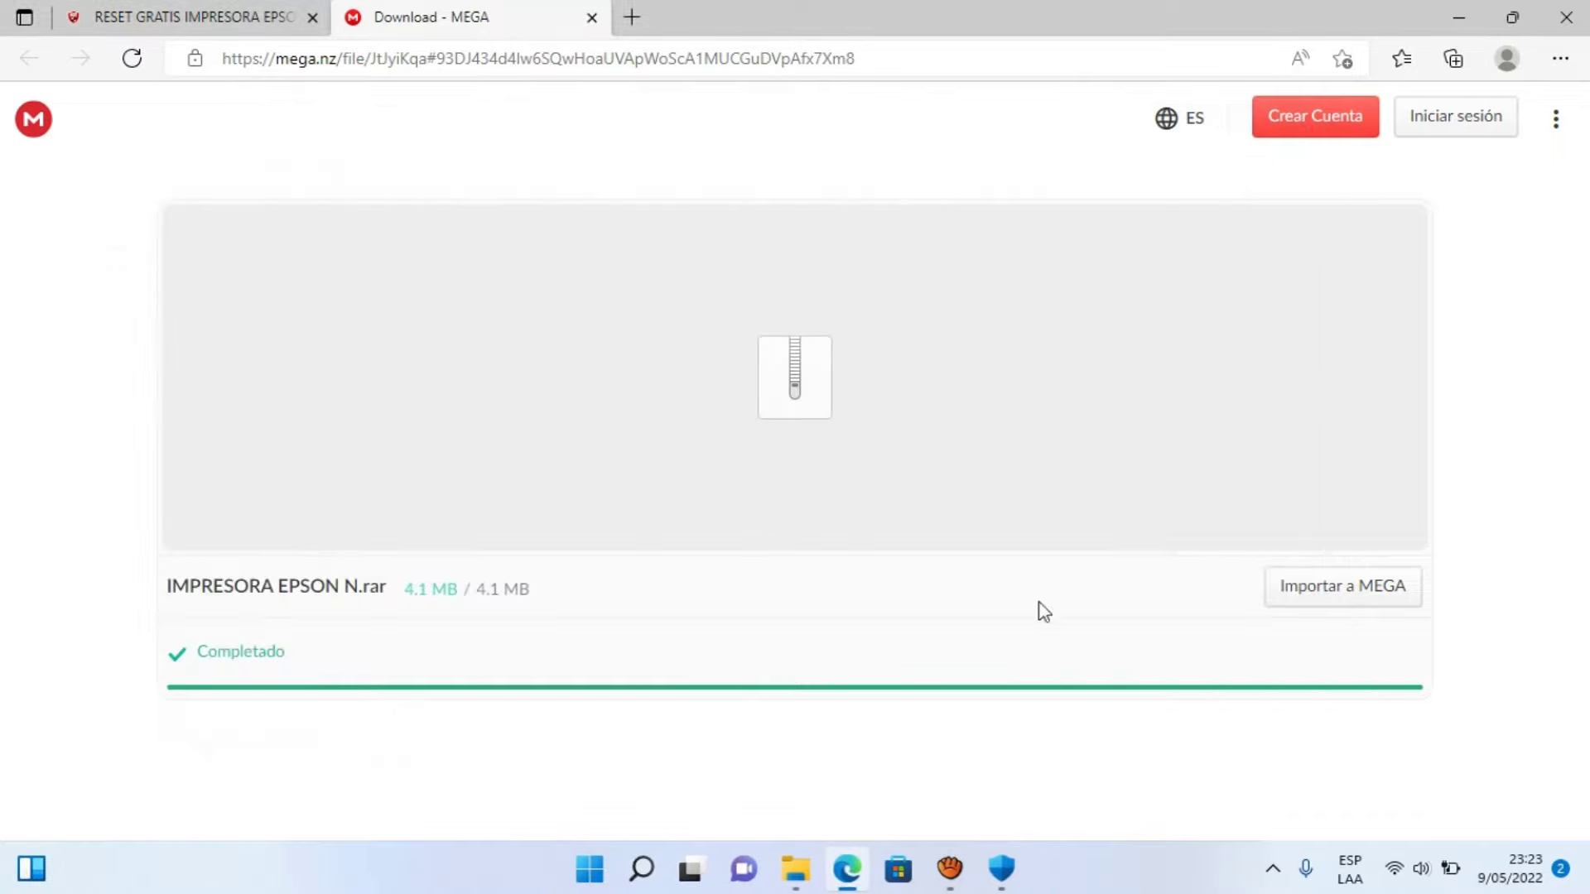
# - Browse the extracted IMPRESORA EPSON N folder in File Explorer down to the RESET NUEVOS MODELOS DE IMPRESORA EPSON IGT subfolder
pyautogui.click(796, 871)
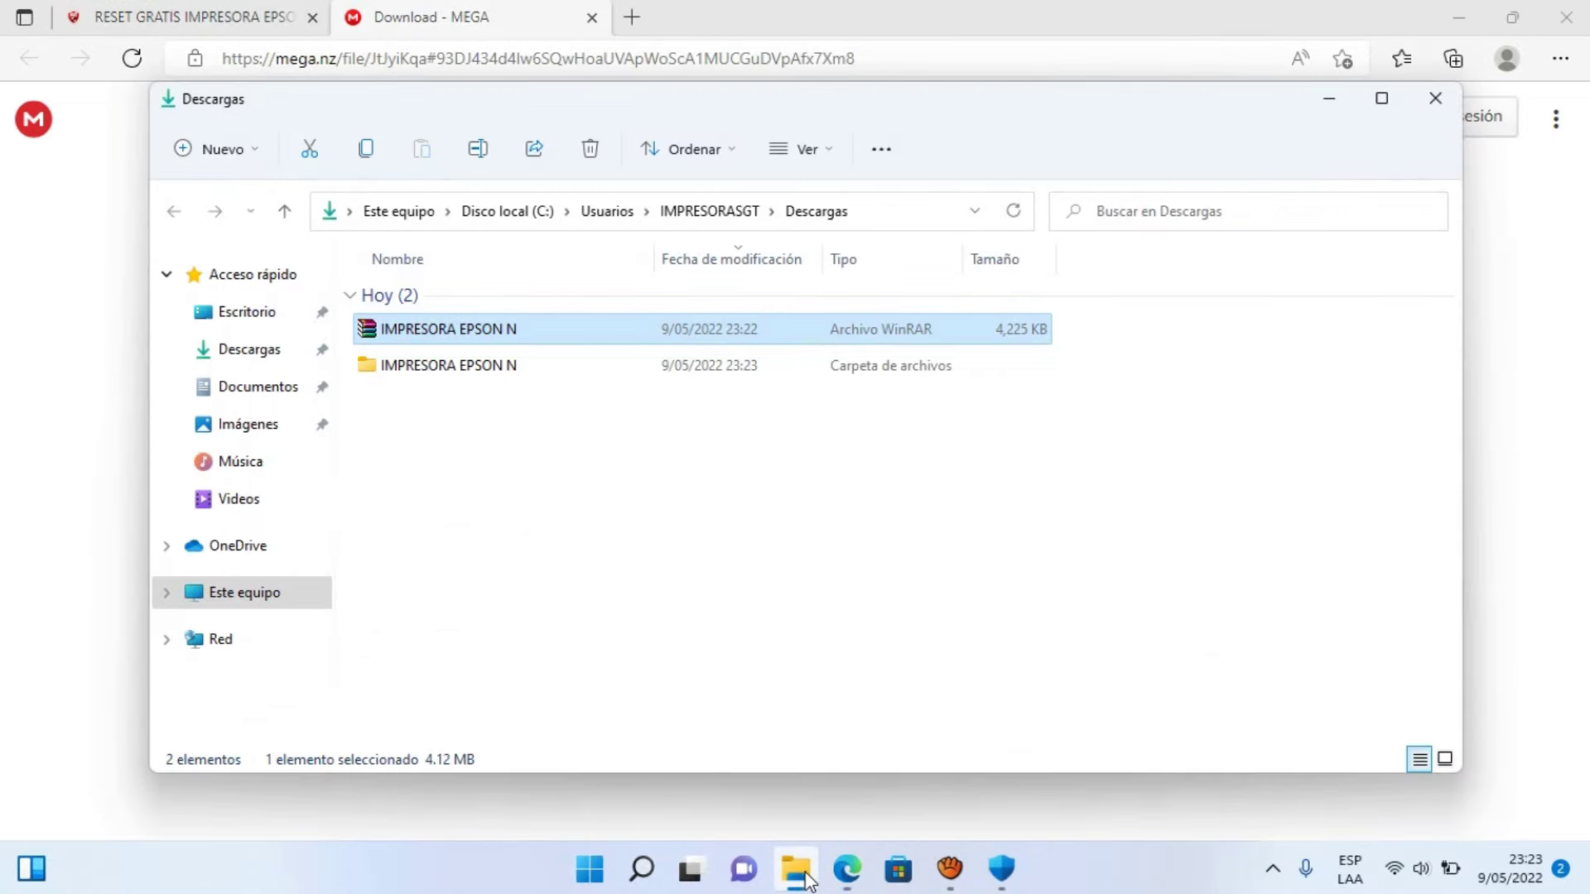
pyautogui.doubleClick(455, 359)
pyautogui.doubleClick(440, 305)
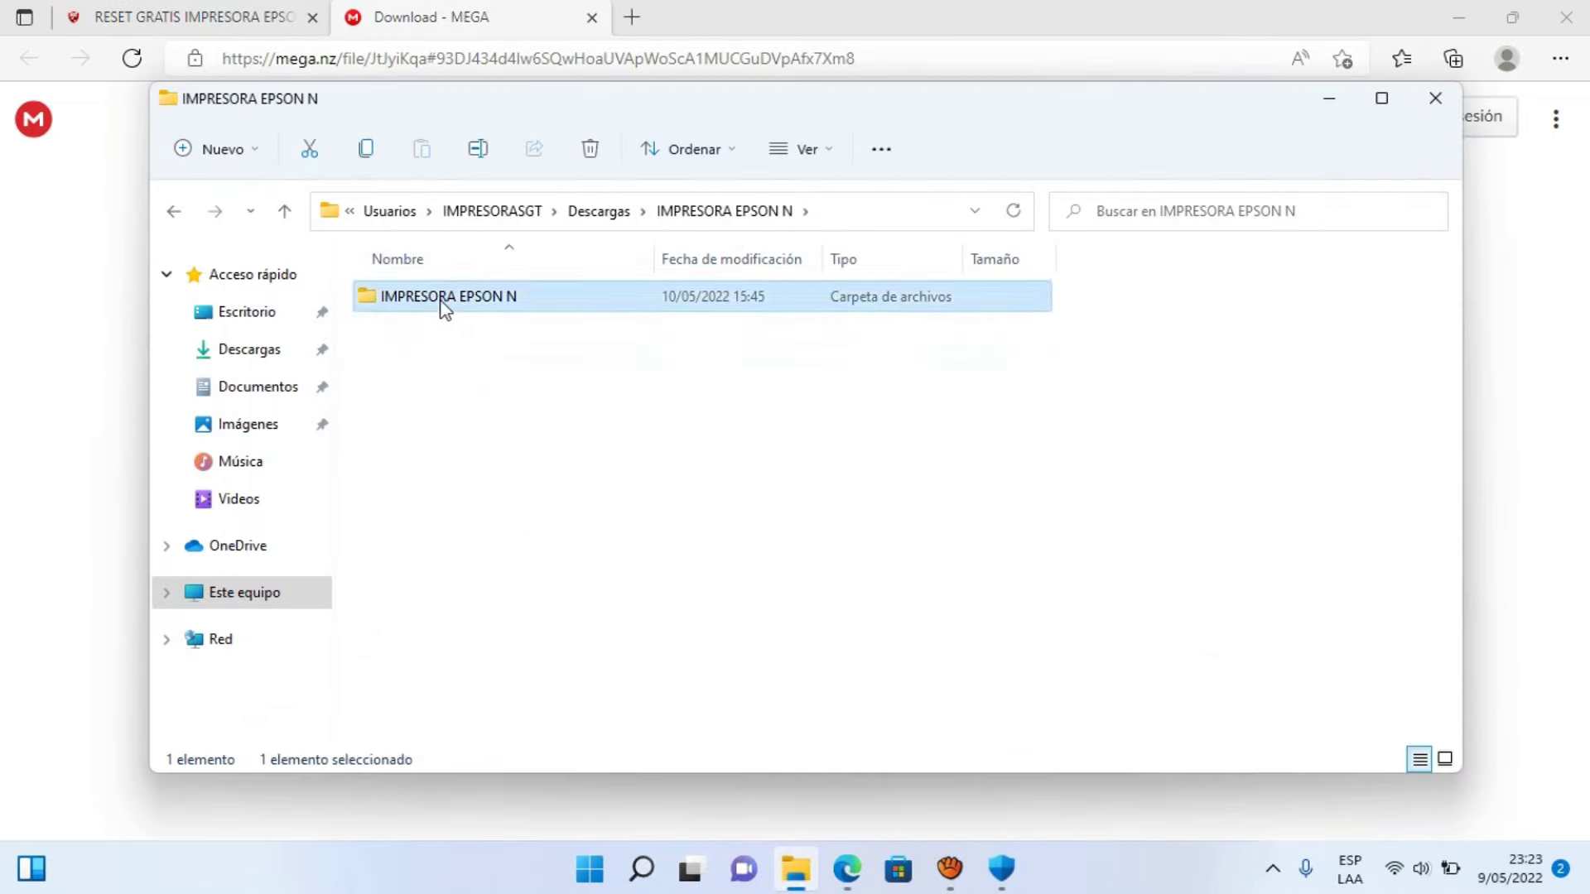
pyautogui.doubleClick(445, 299)
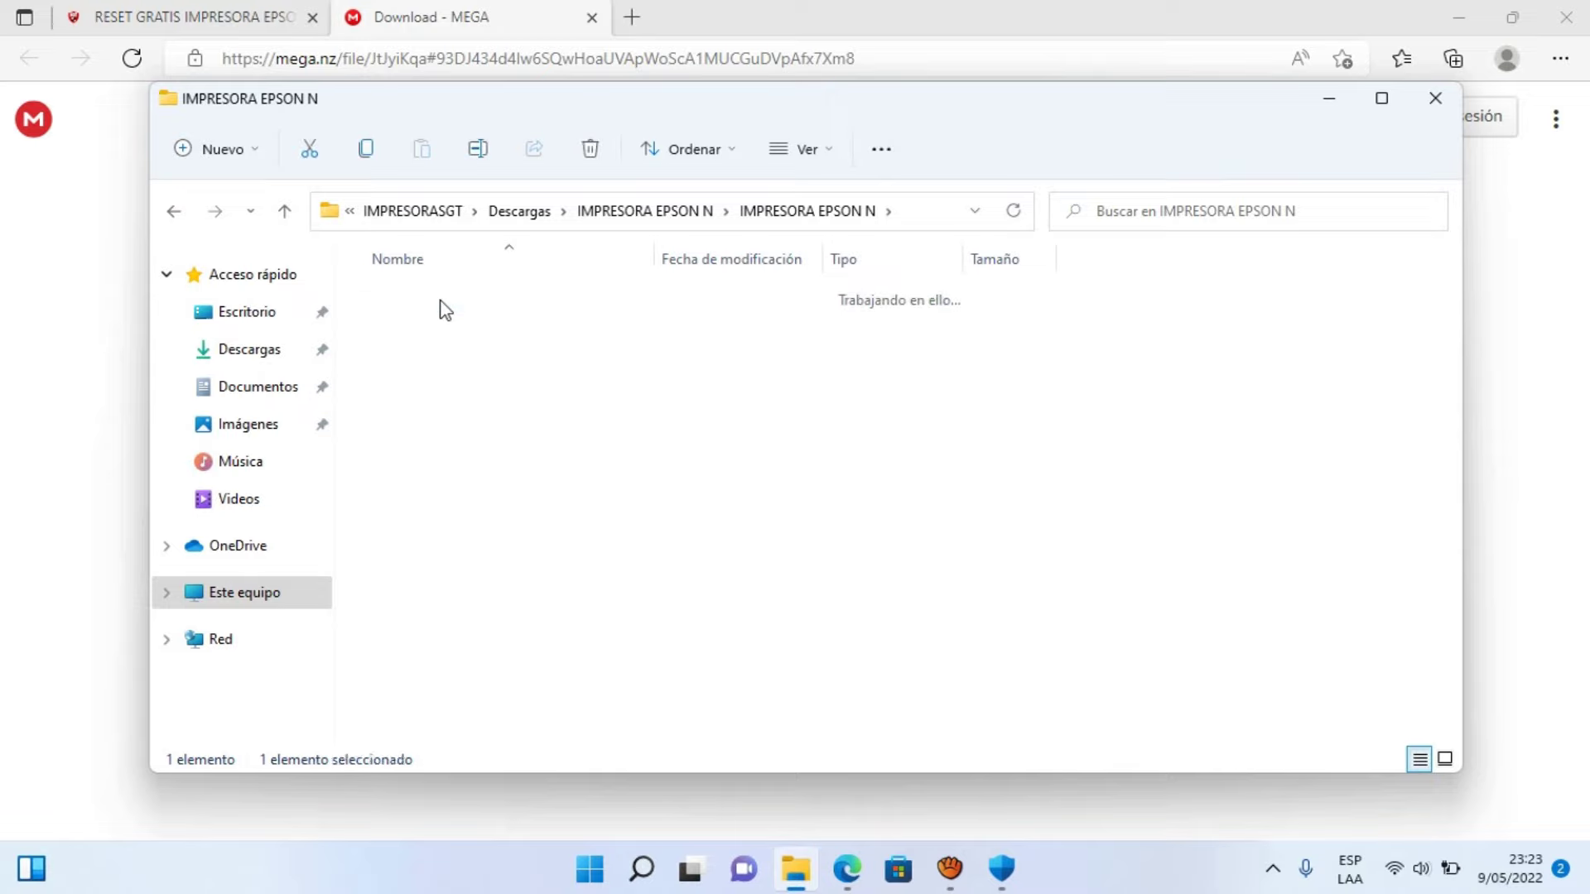
pyautogui.doubleClick(445, 300)
pyautogui.doubleClick(444, 300)
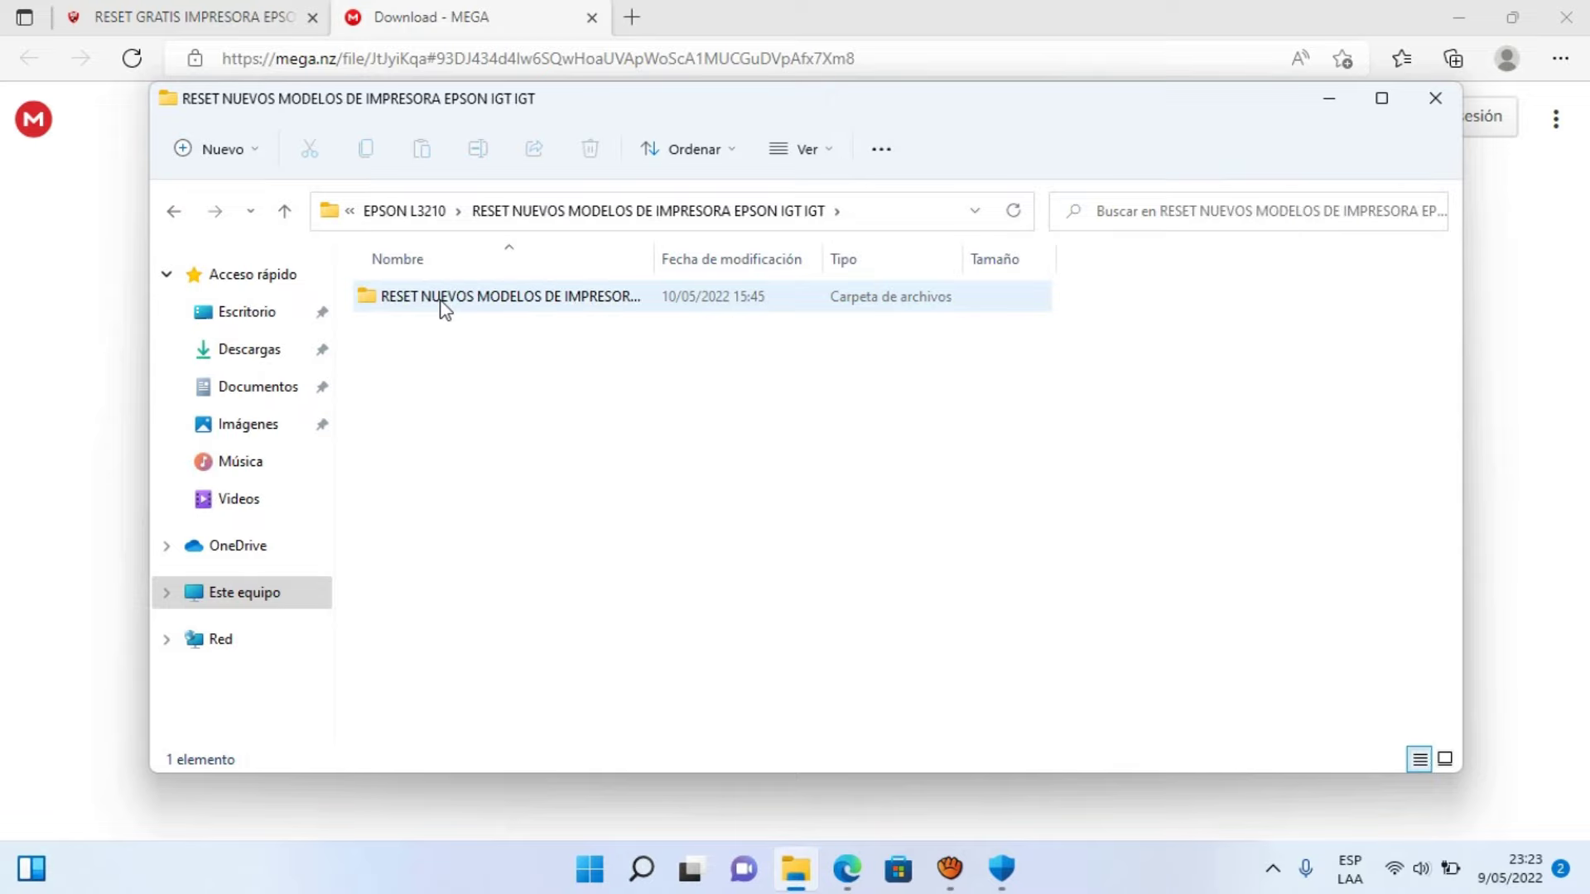
pyautogui.doubleClick(445, 300)
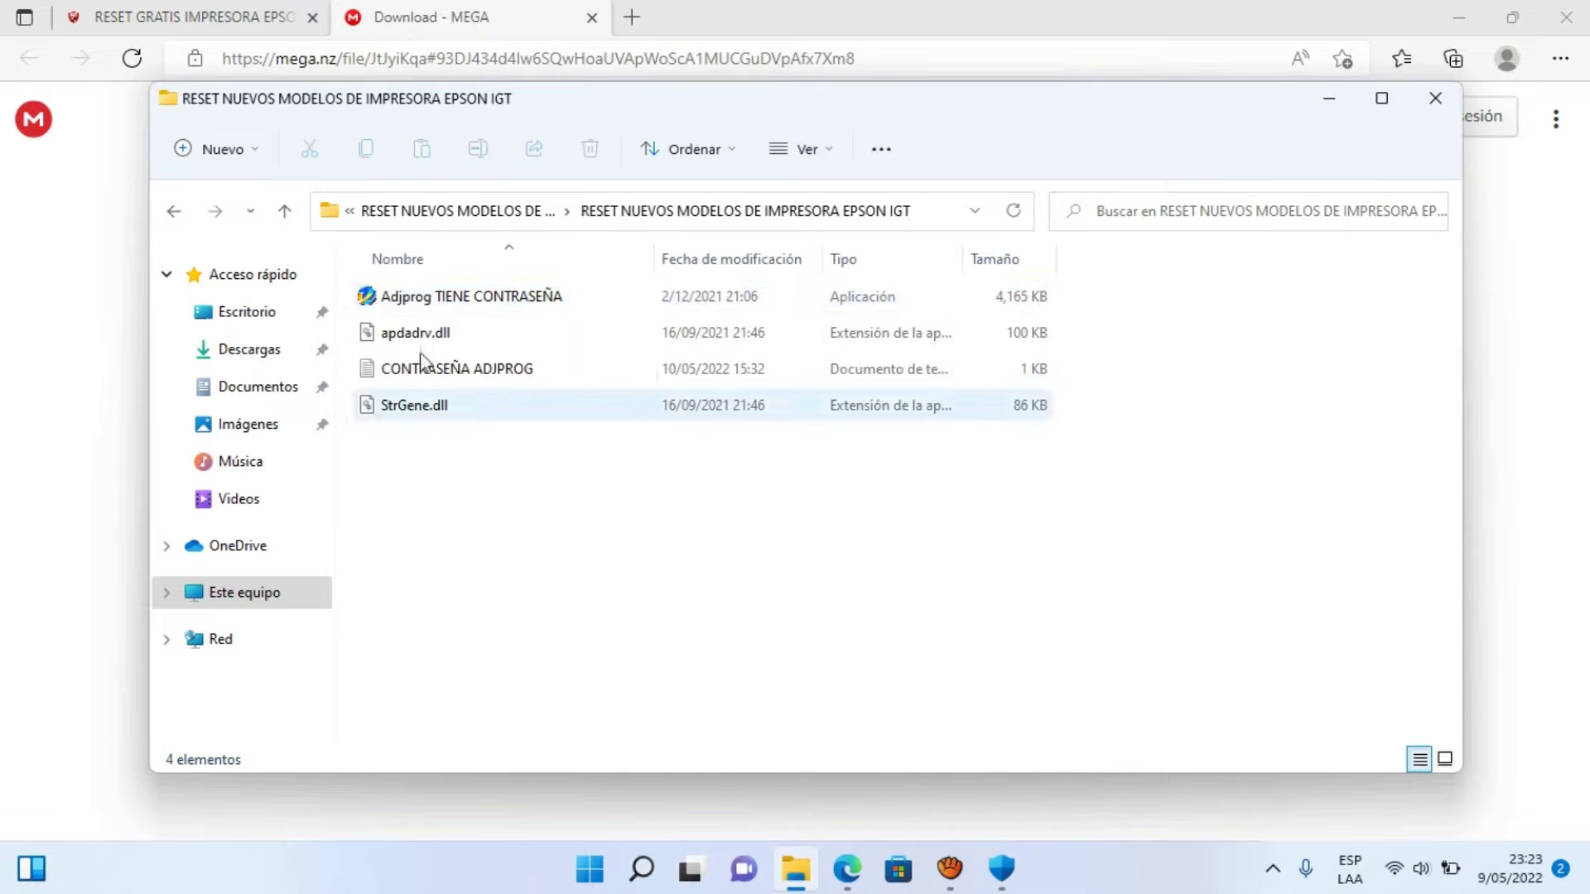
# - Launch Adjprog TIENE CONTRASEÑA and fill its start prompt with the password from the CONTRASEÑA ADJPROG text file
pyautogui.doubleClick(441, 305)
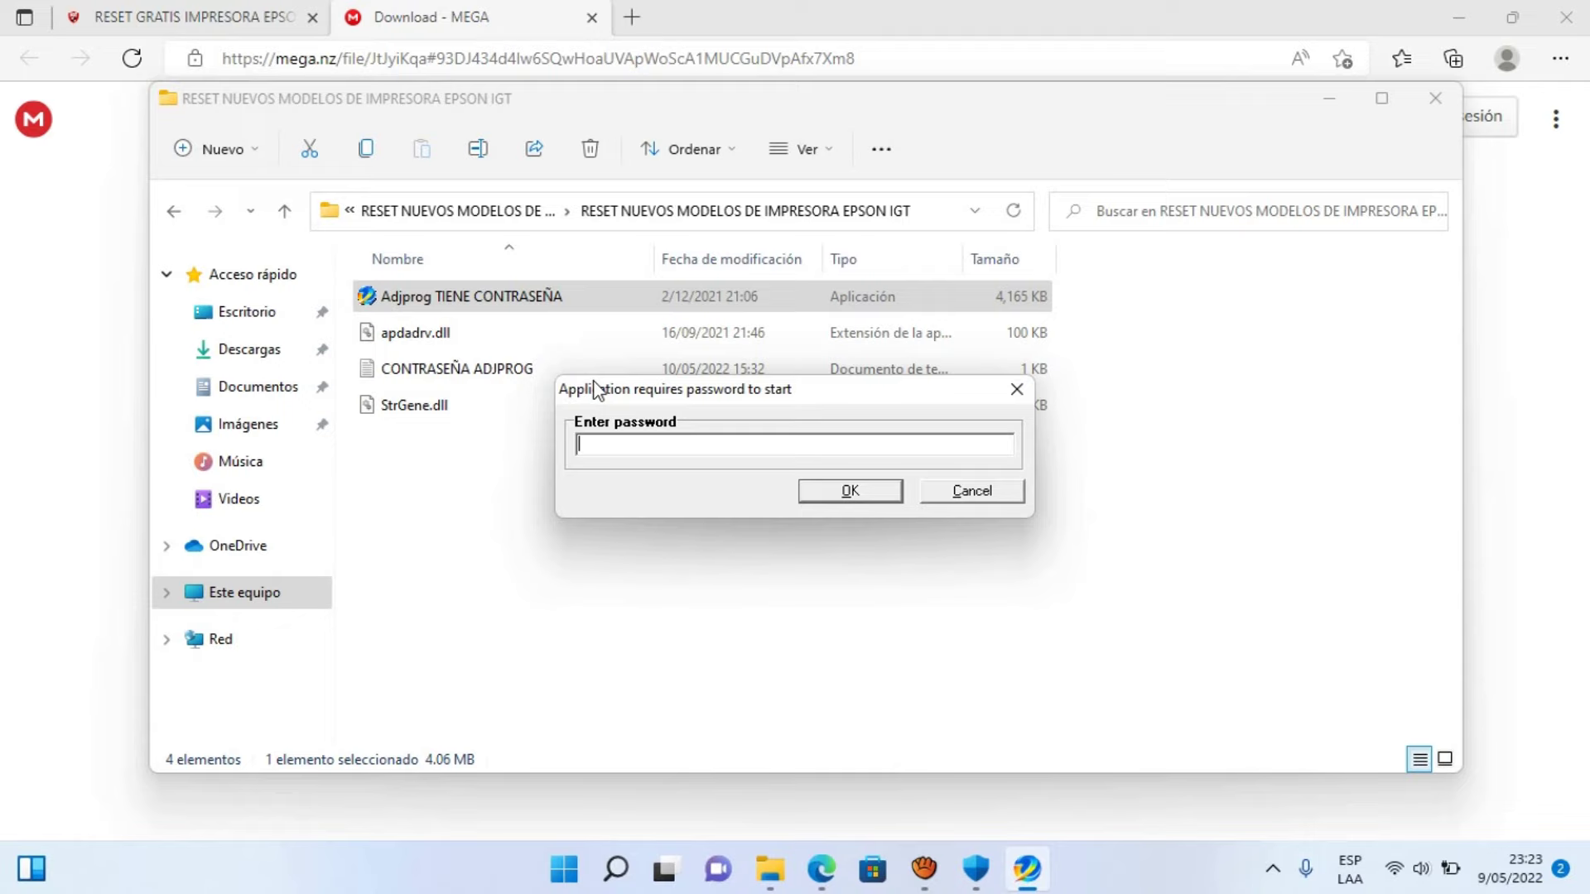
pyautogui.doubleClick(536, 370)
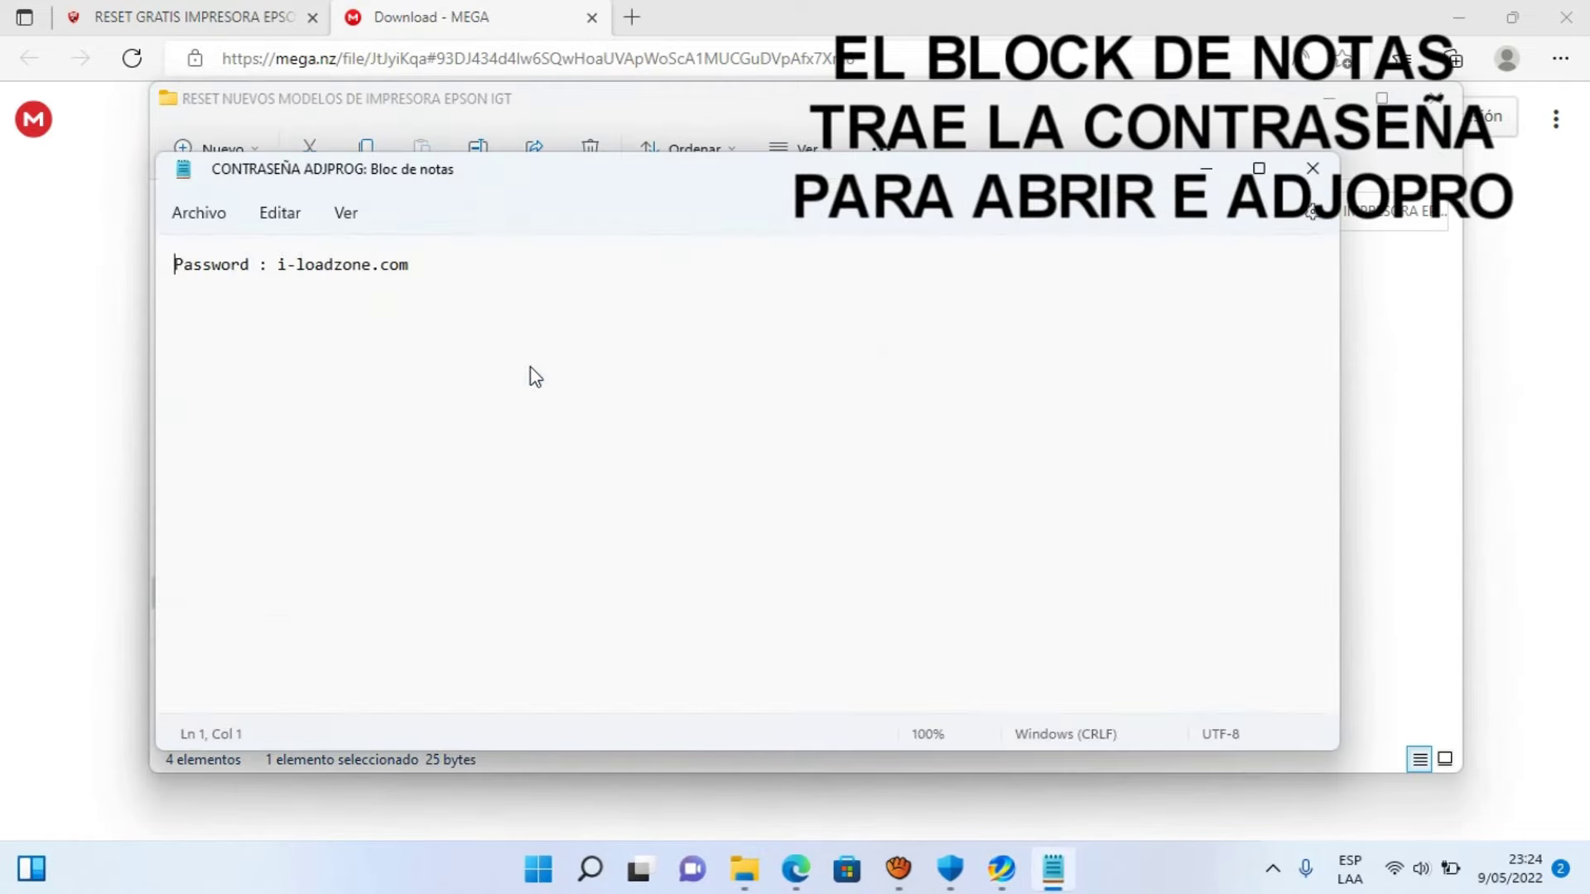
pyautogui.moveTo(278, 264); pyautogui.dragTo(410, 265)
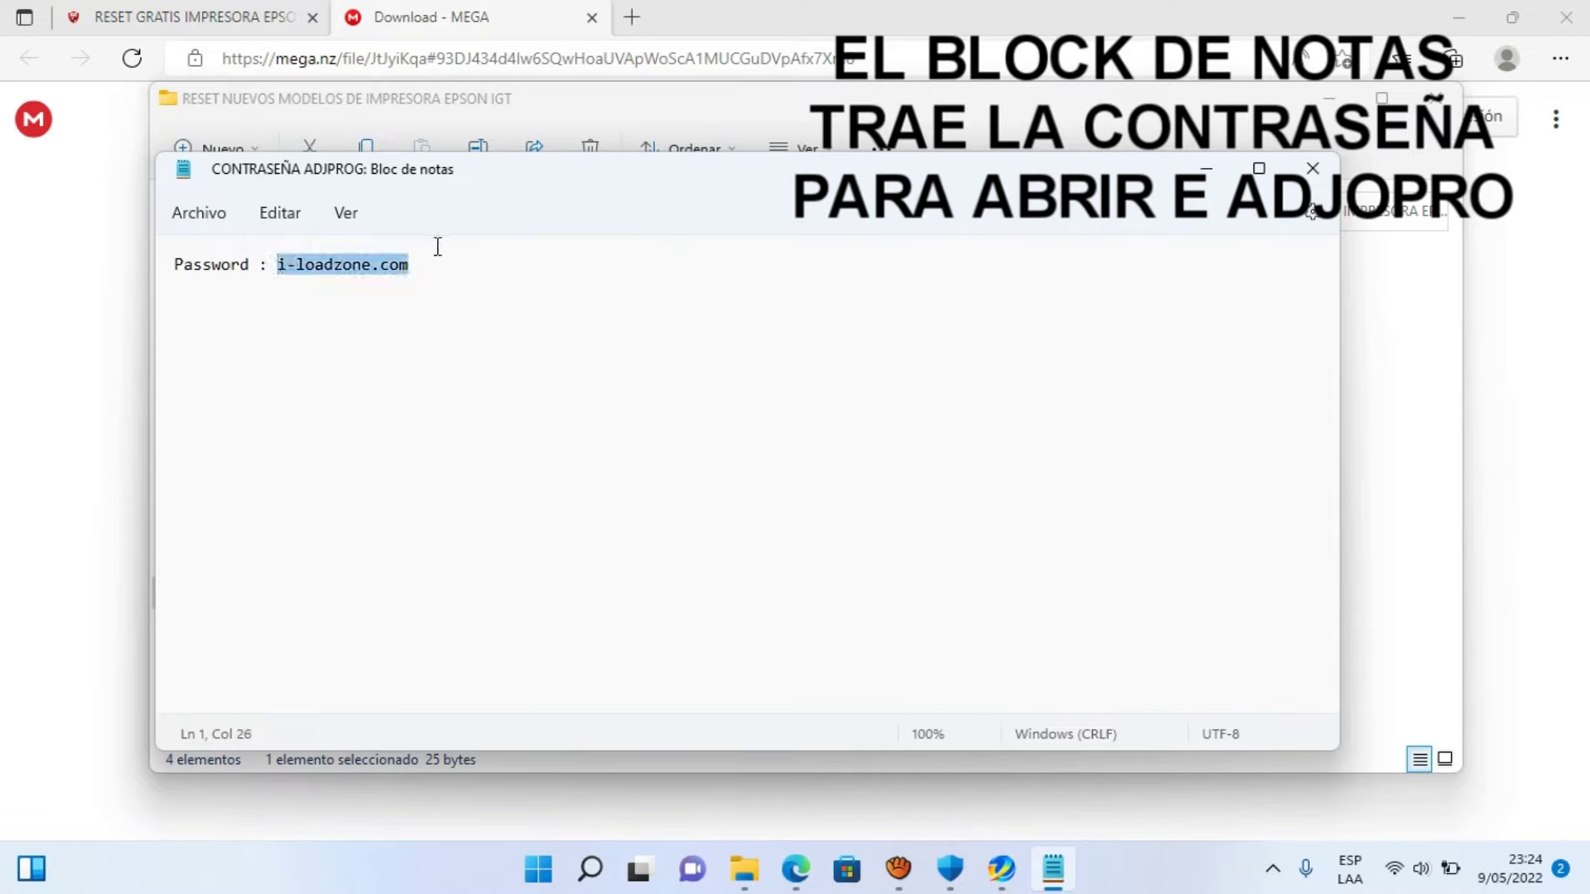
pyautogui.click(1001, 870)
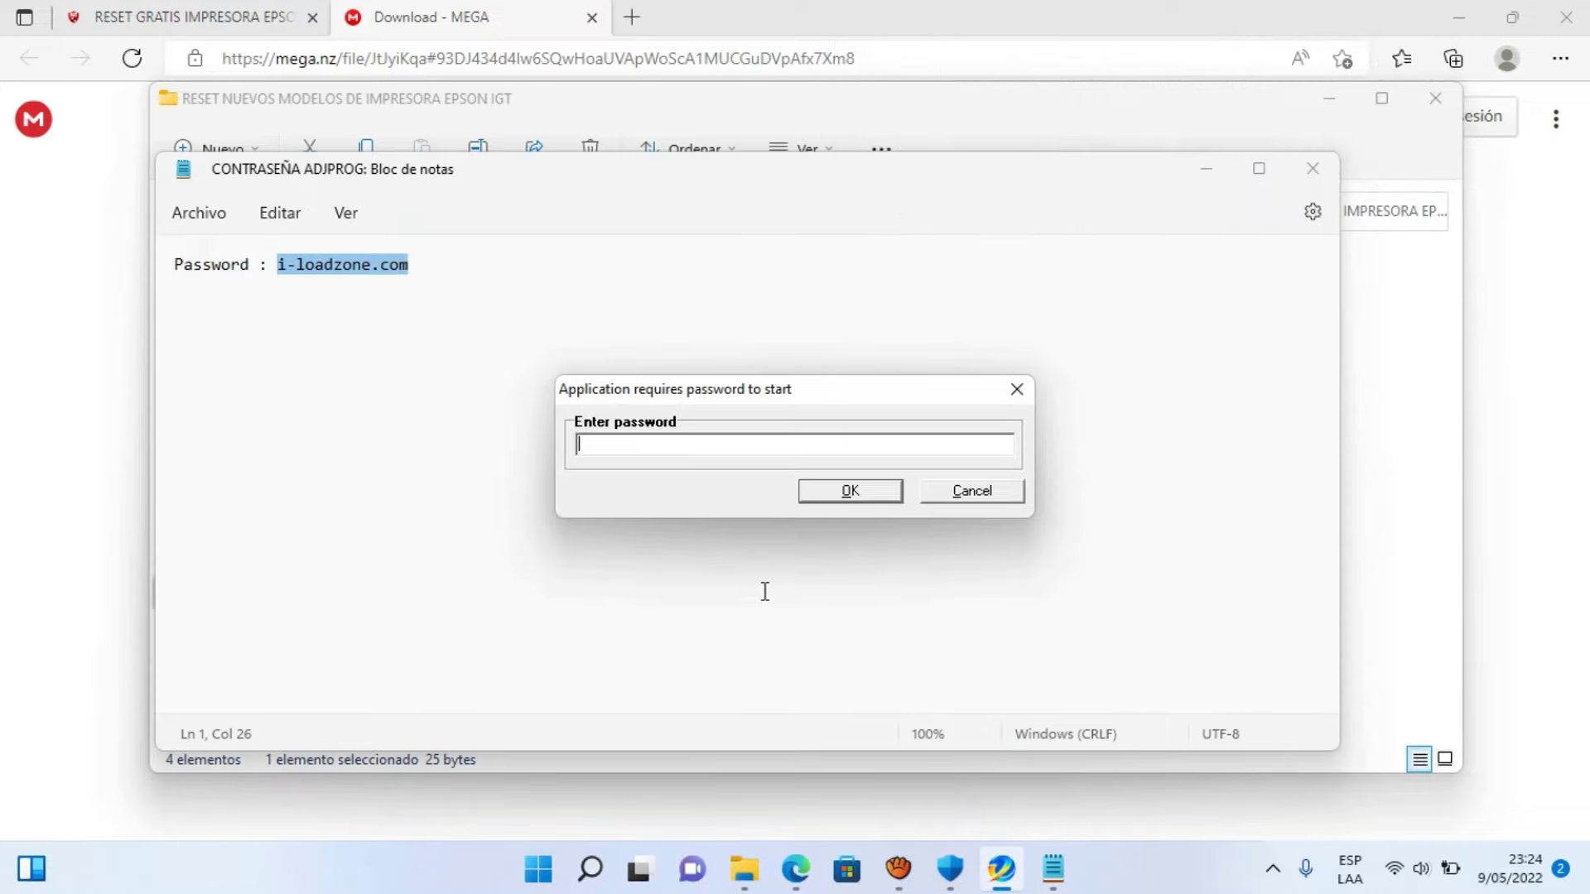
pyautogui.hotkey('ctrl', 'v')
pyautogui.click(1317, 170)
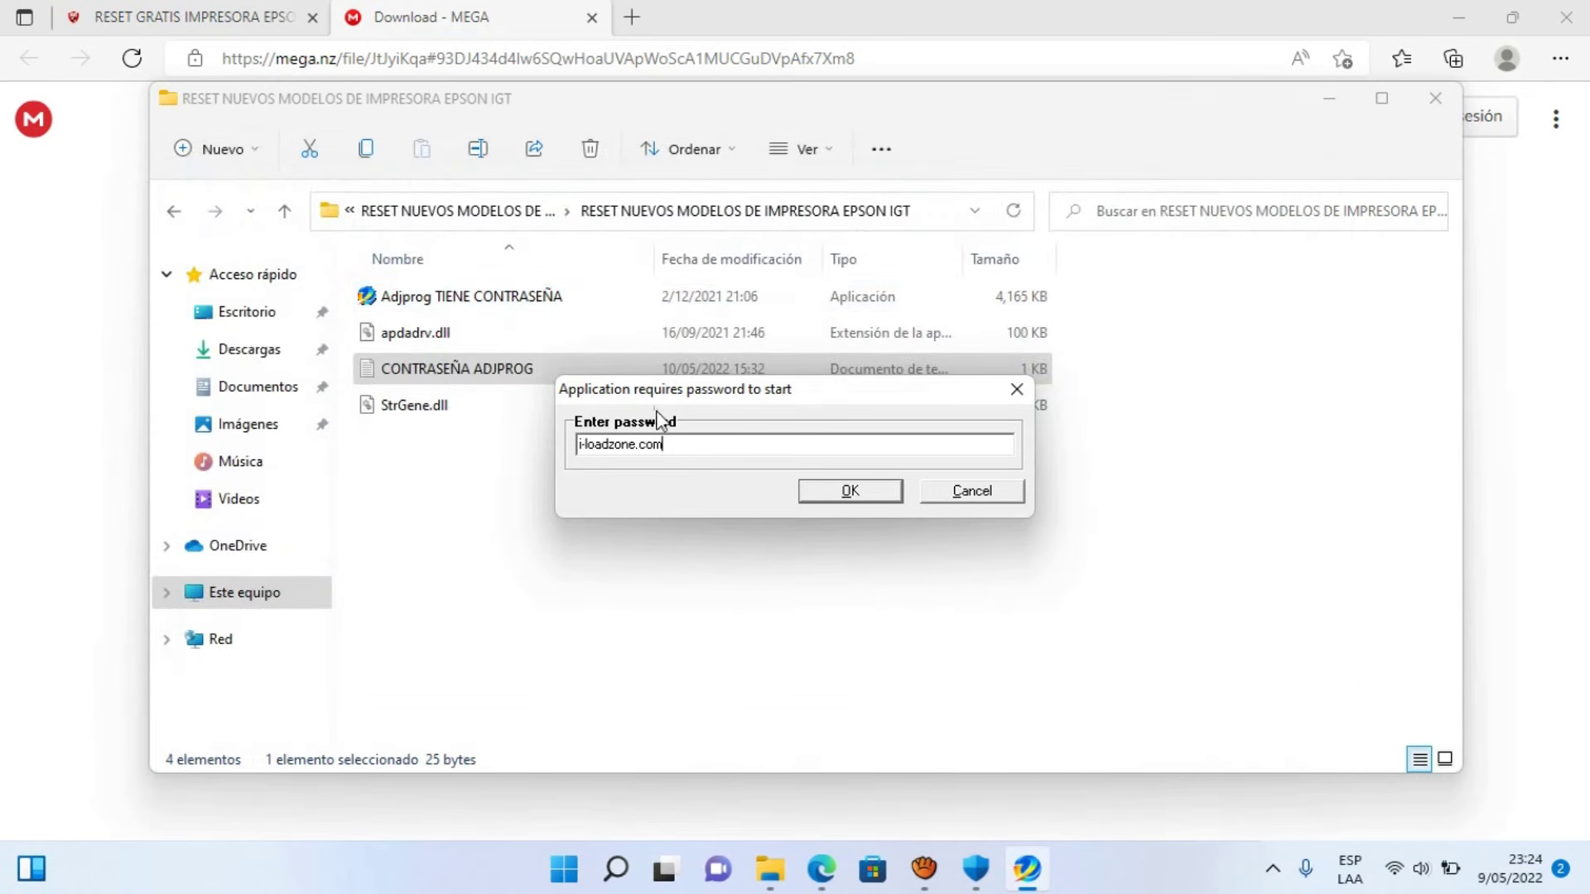
pyautogui.click(669, 445)
# - Copy the program password from CONTRASEÑA ADJPROG again, unlock the EPSON Adjustment Program with it, and close the text file
pyautogui.doubleClick(430, 377)
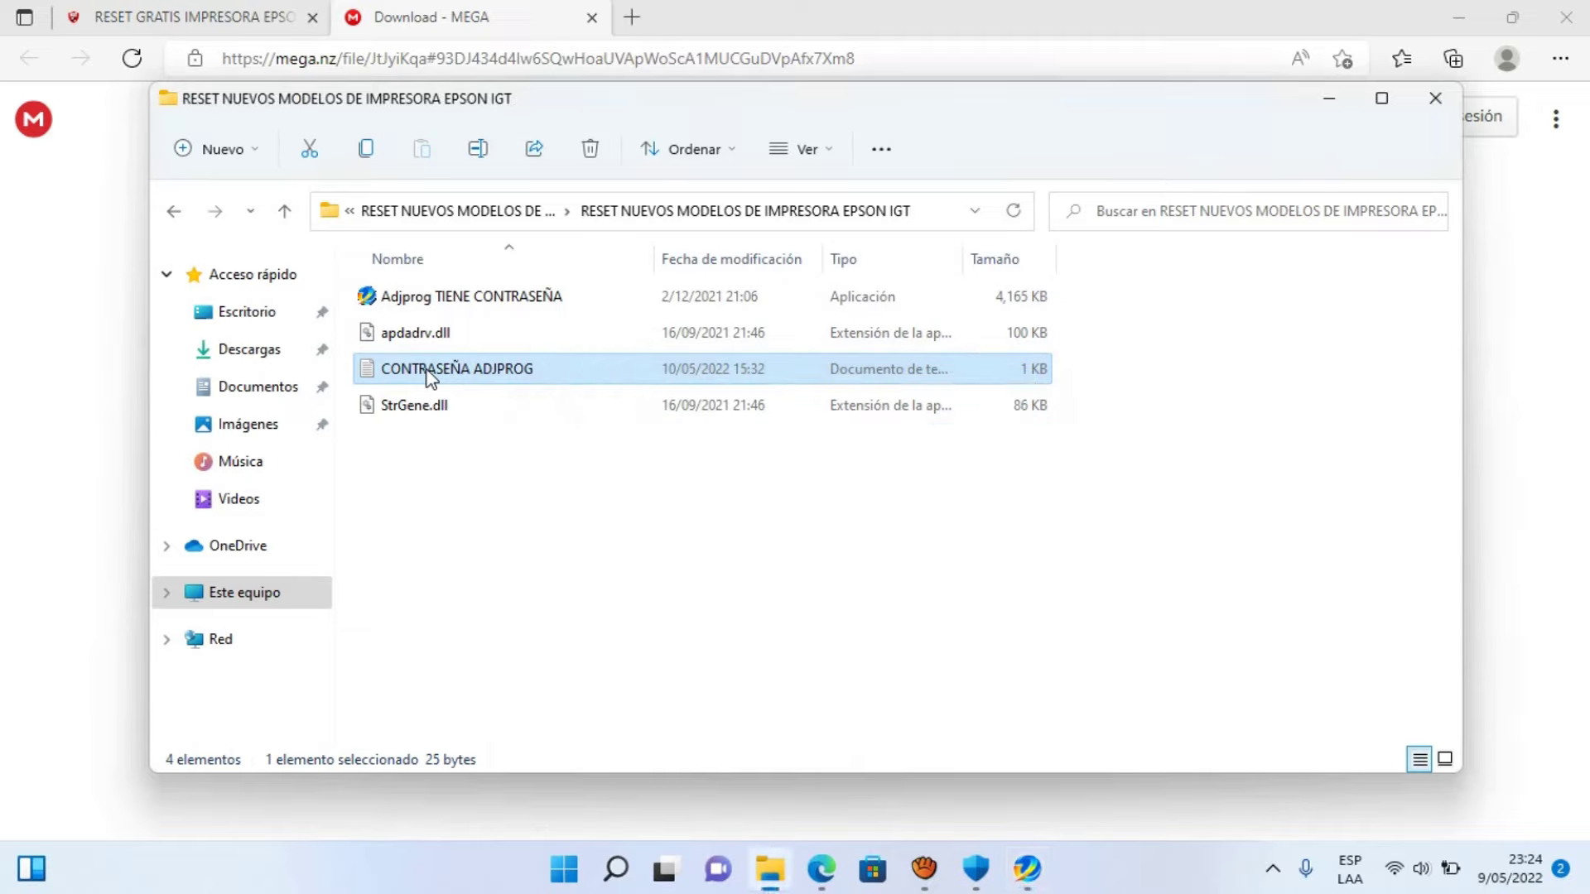
pyautogui.moveTo(410, 265); pyautogui.dragTo(281, 264)
pyautogui.hotkey('ctrl', 'c')
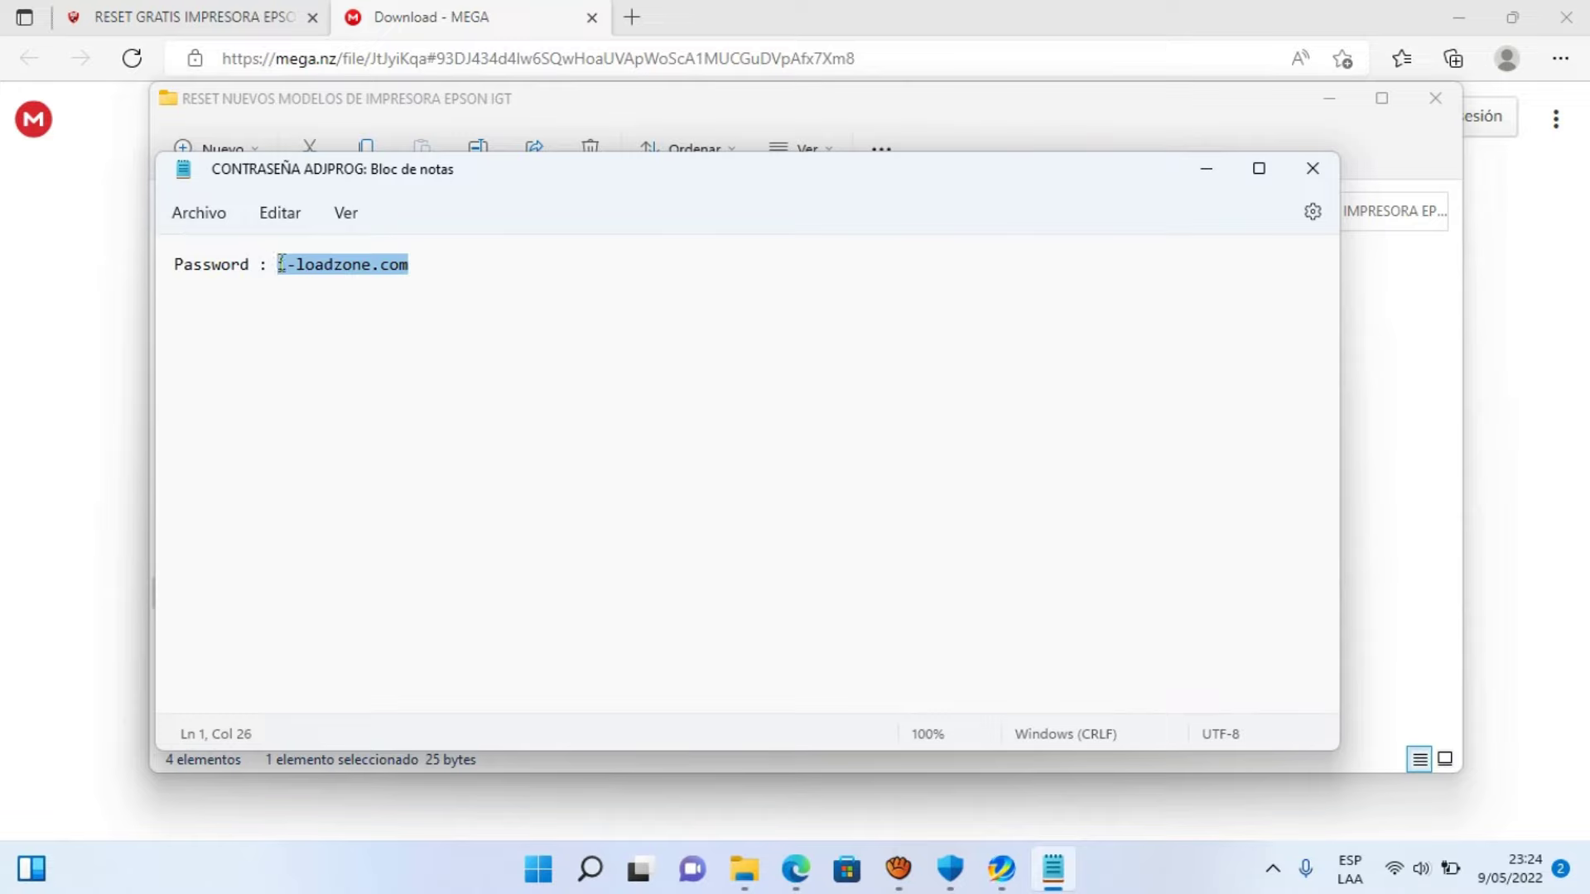
pyautogui.click(1002, 869)
pyautogui.hotkey('ctrl', 'v')
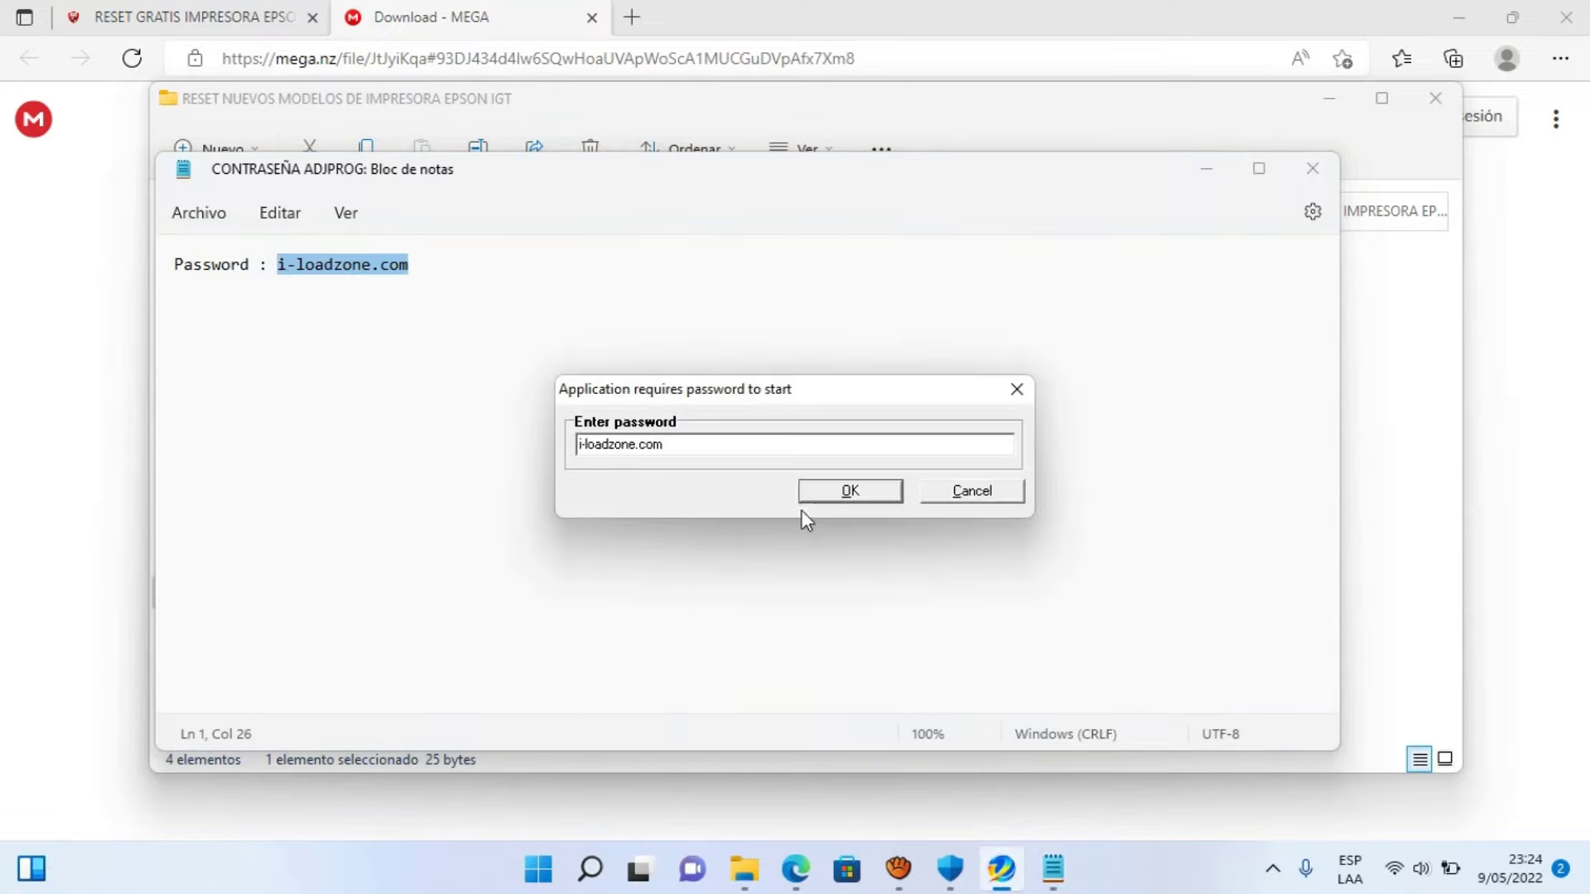
pyautogui.click(828, 499)
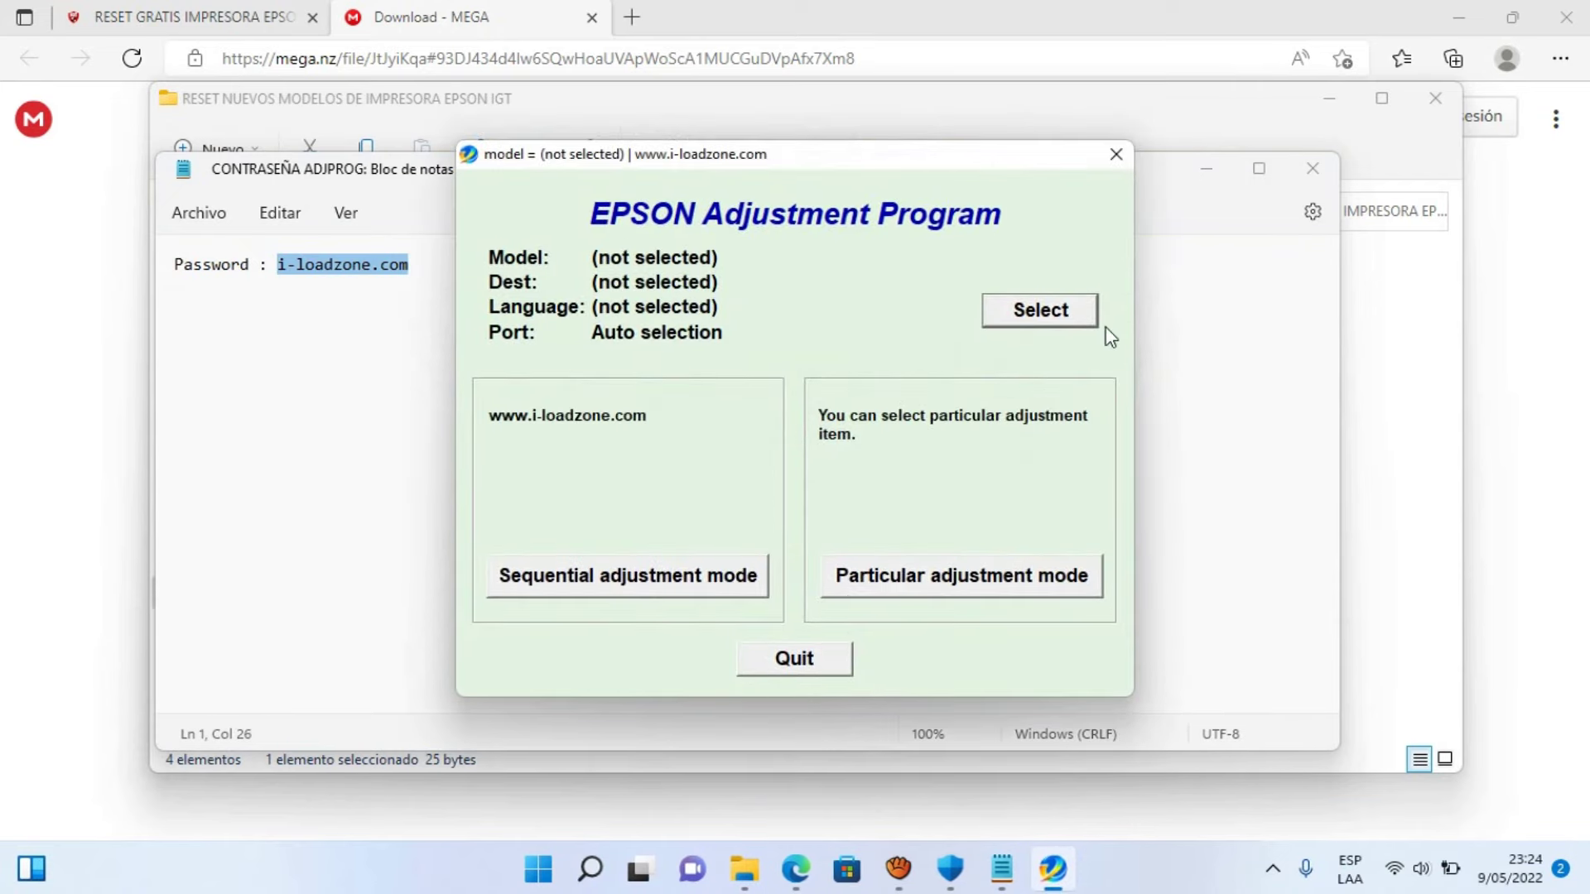
pyautogui.click(1313, 170)
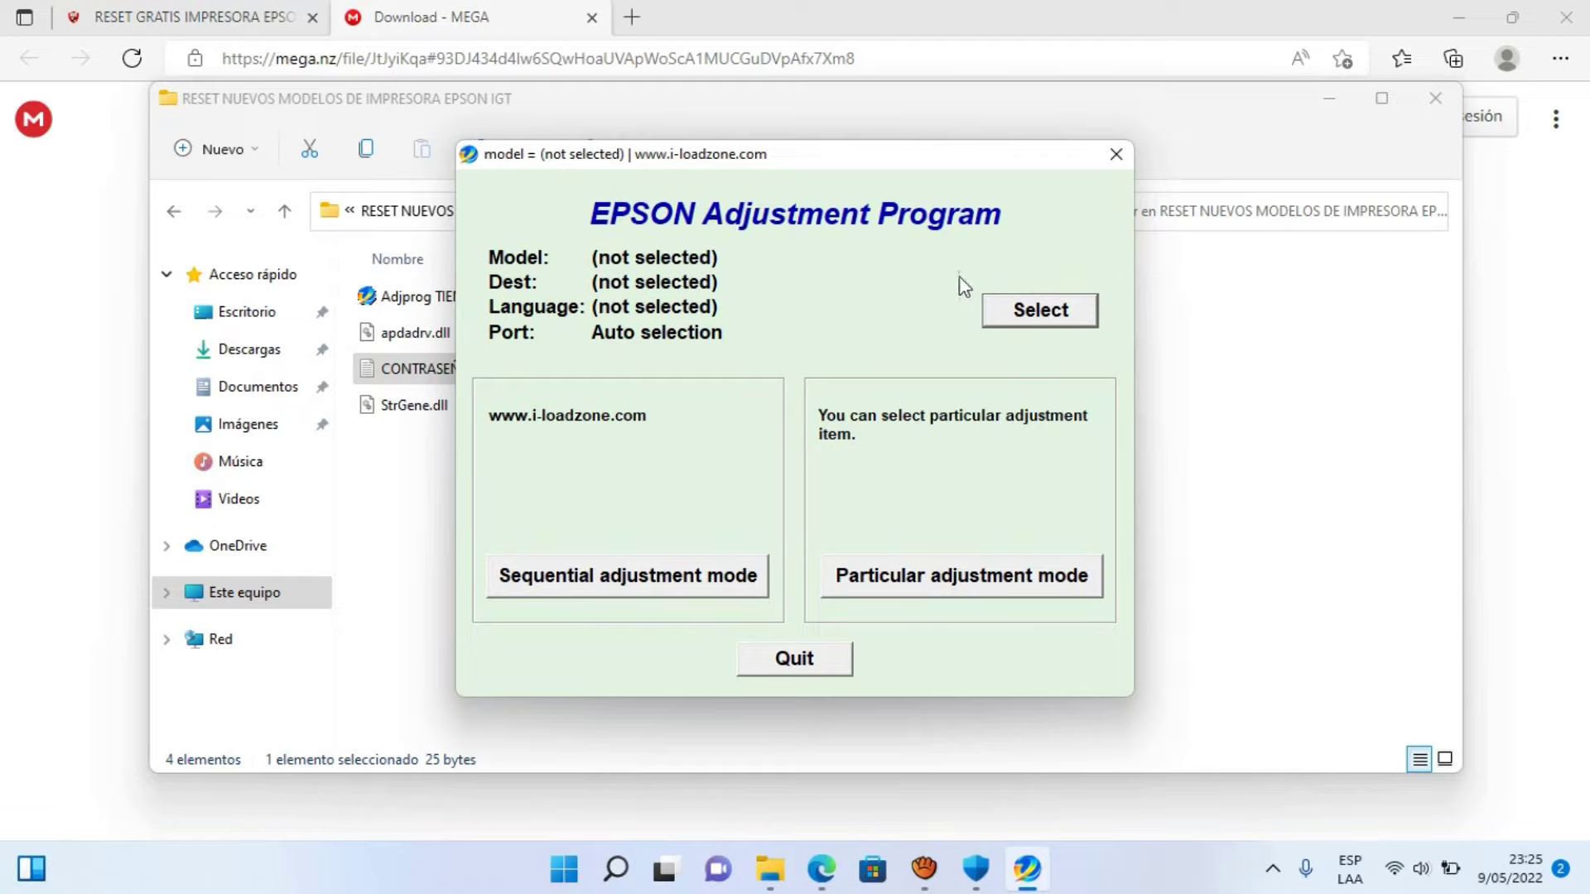
# - Configure the adjustment program for model L5290 on port USB024
pyautogui.click(1007, 315)
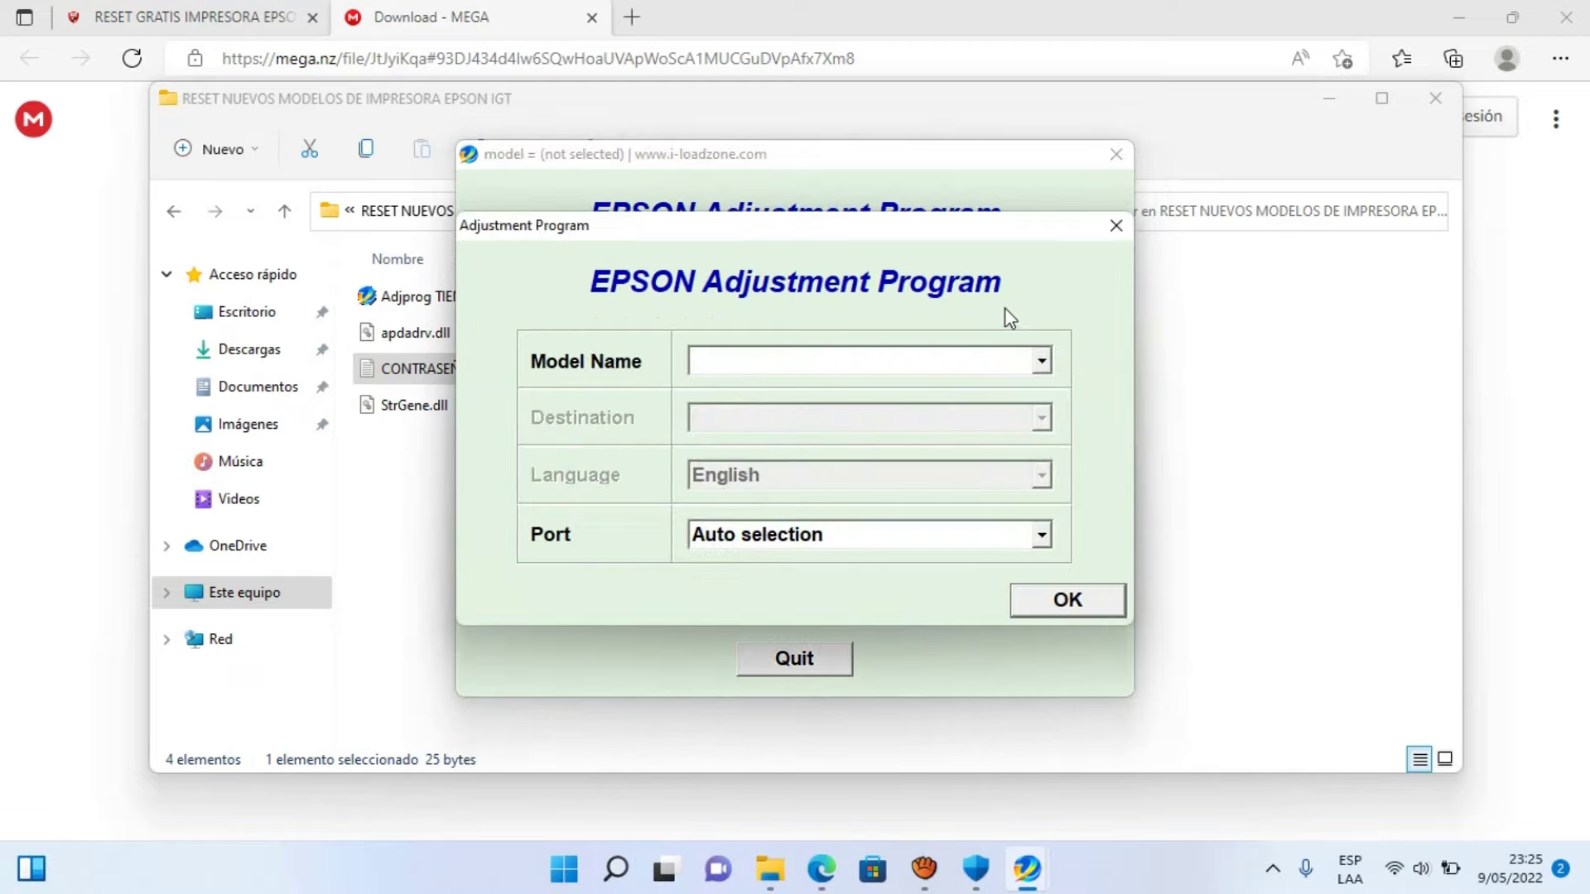
pyautogui.click(1043, 362)
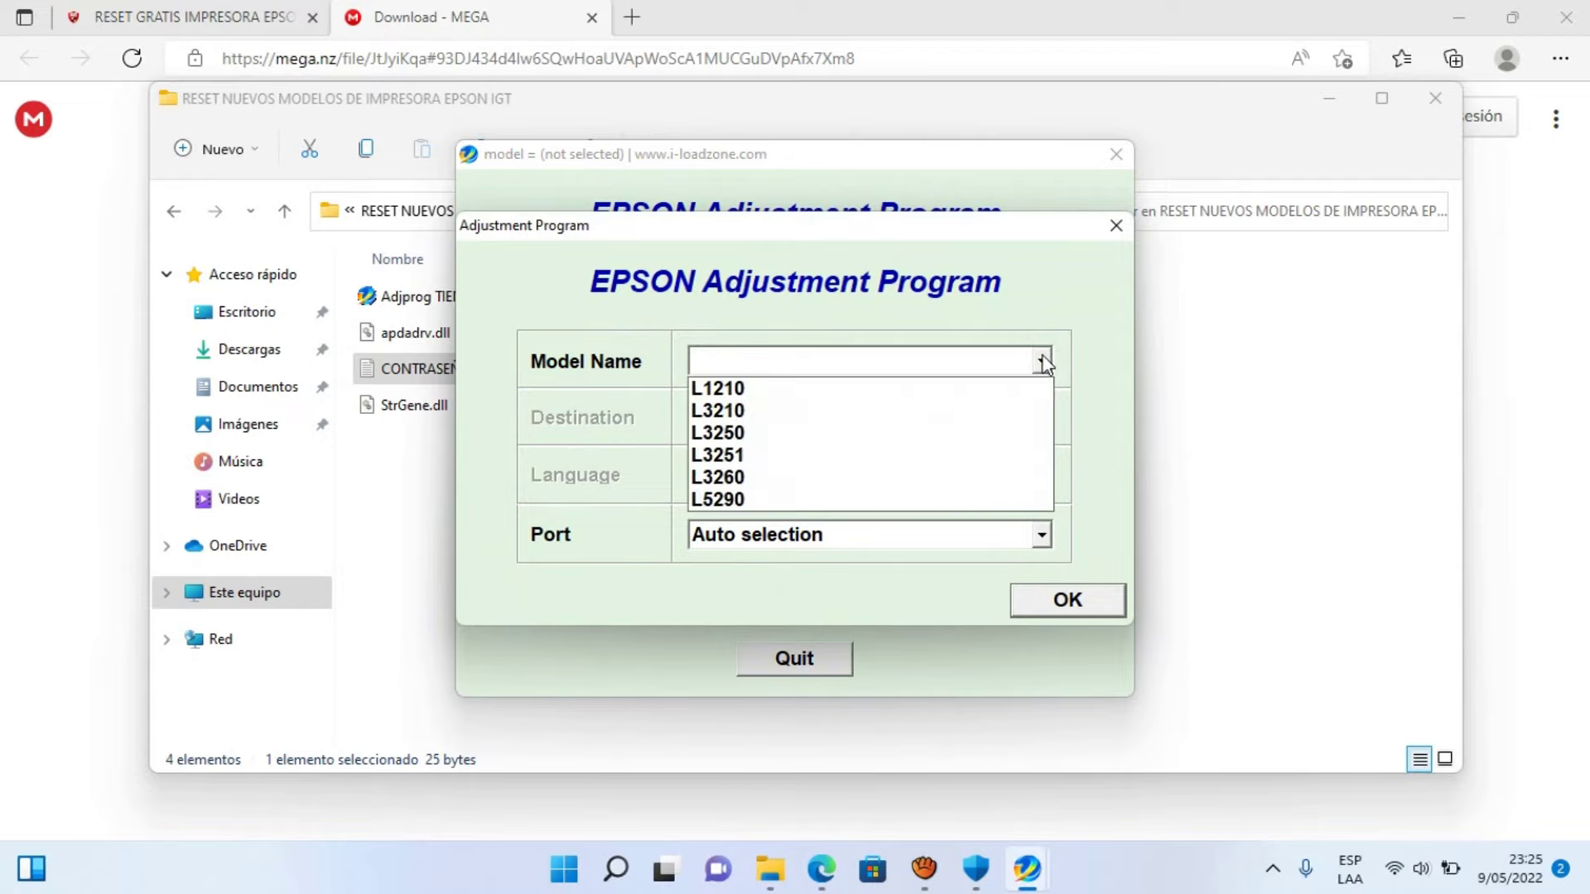
pyautogui.click(707, 499)
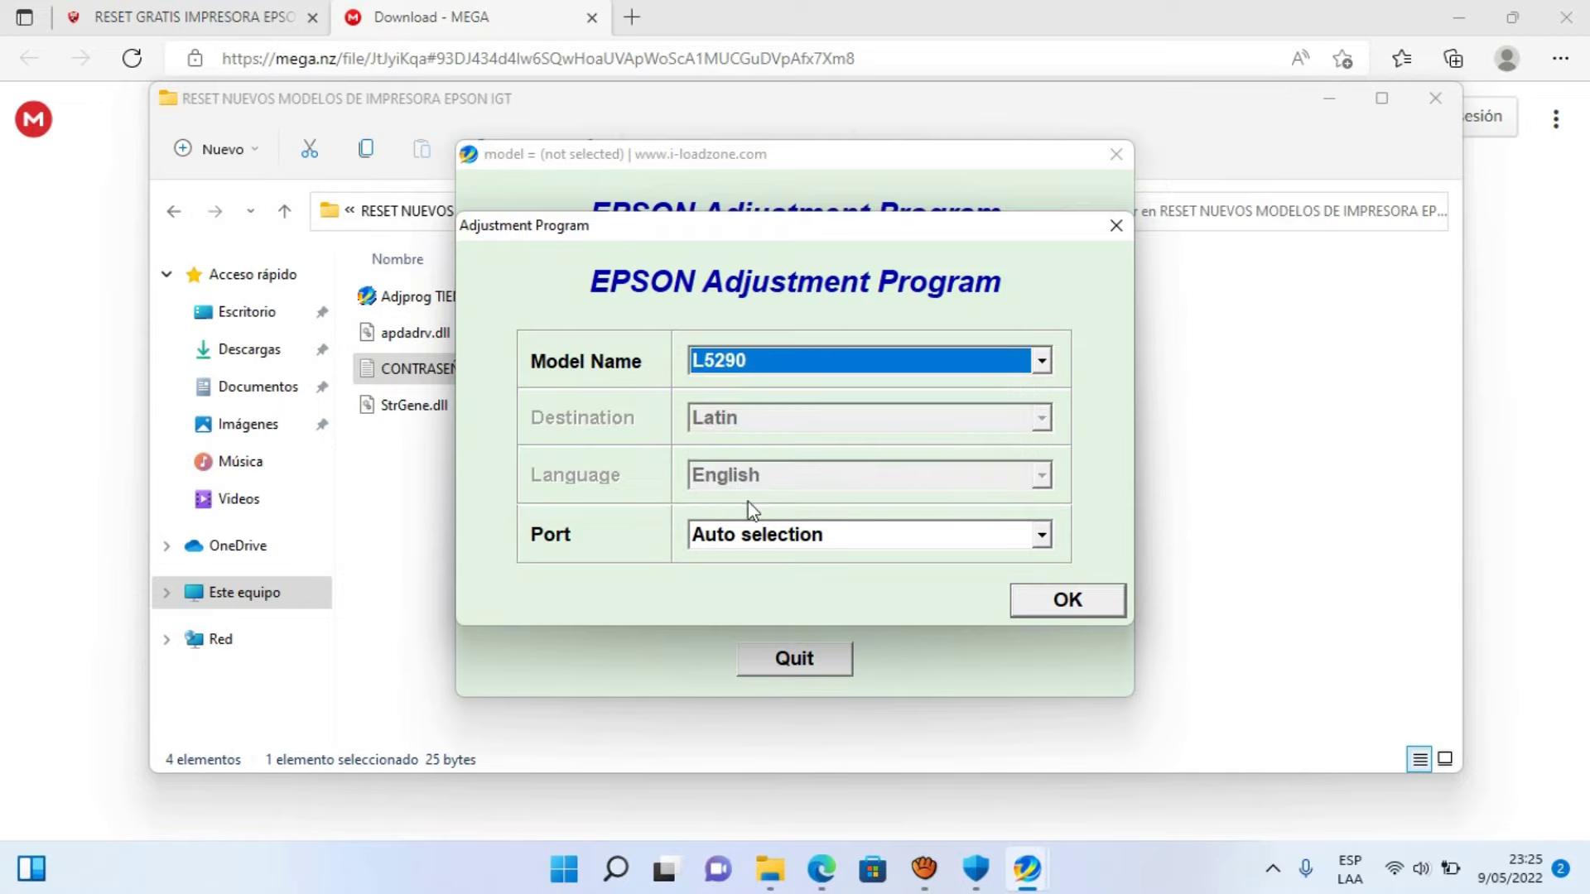
pyautogui.click(783, 535)
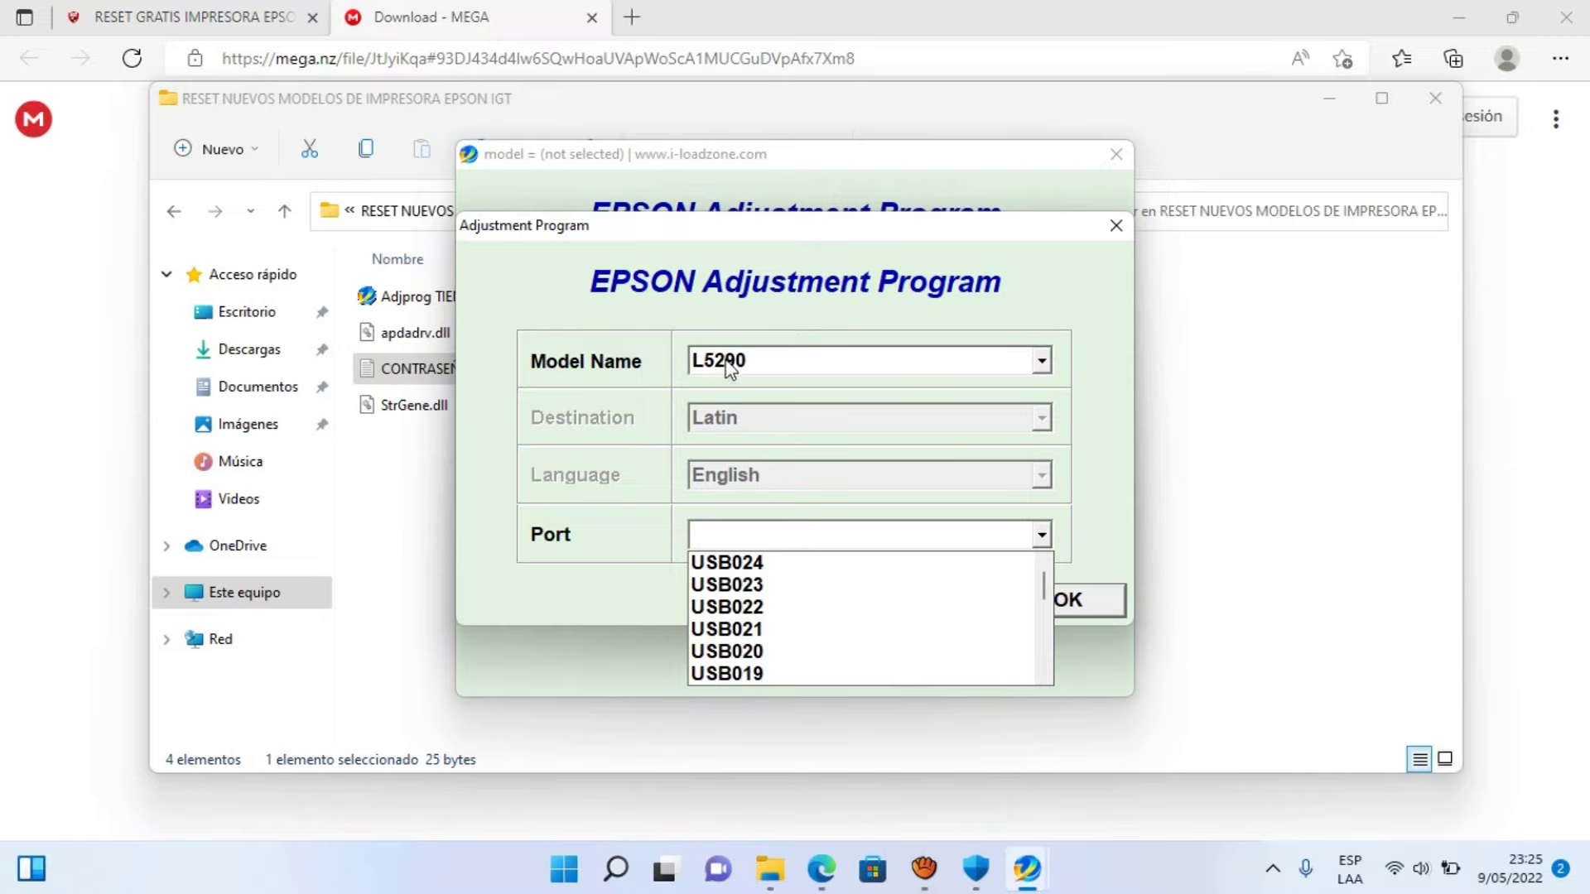
pyautogui.click(708, 570)
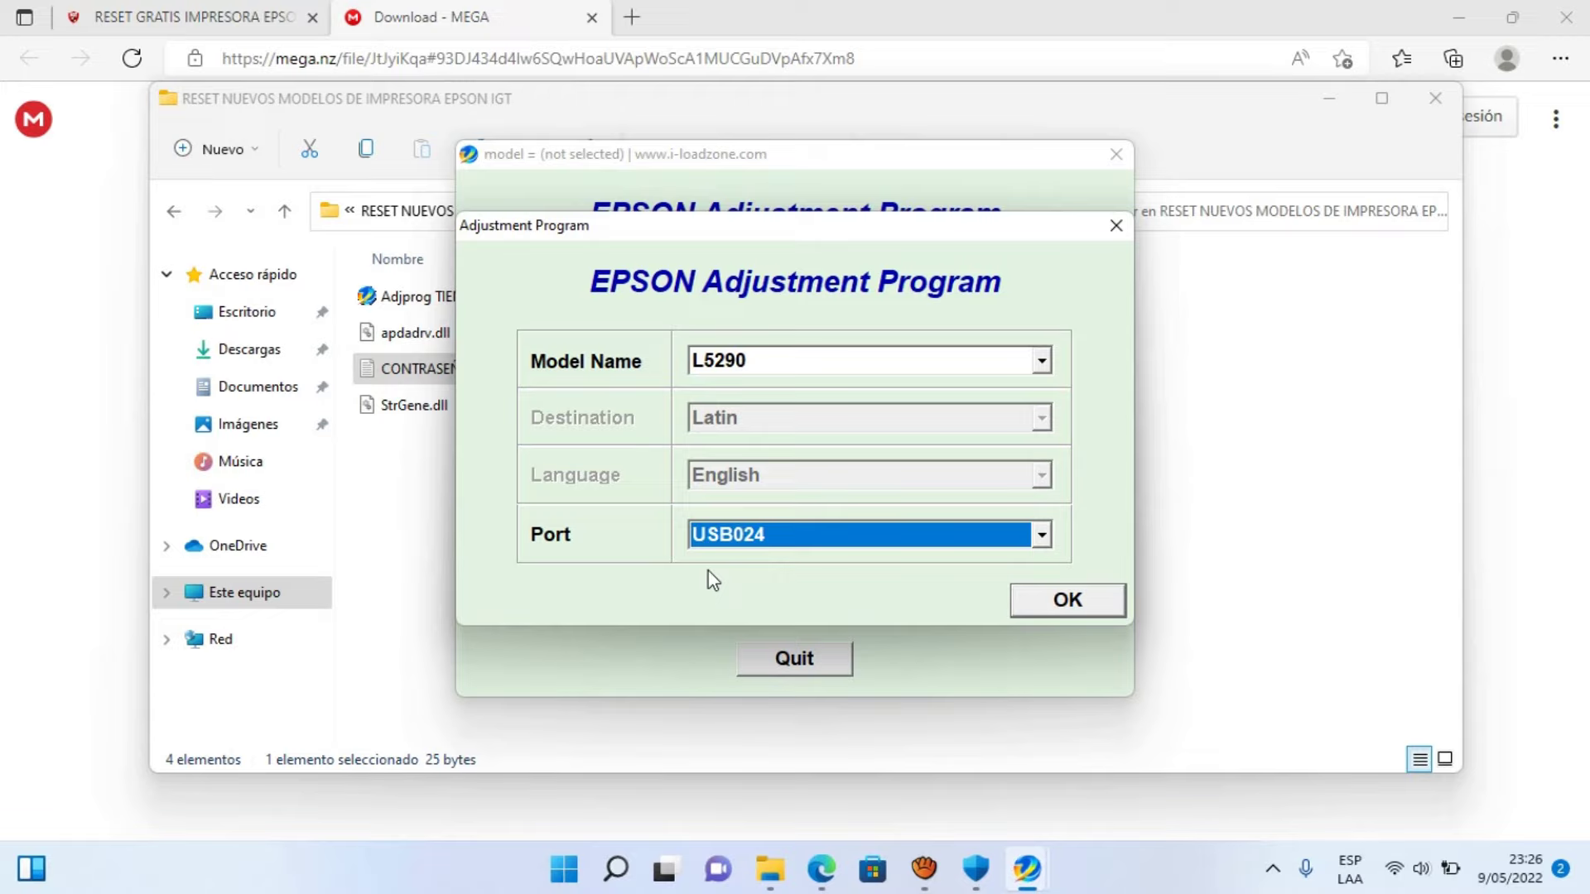
pyautogui.click(732, 538)
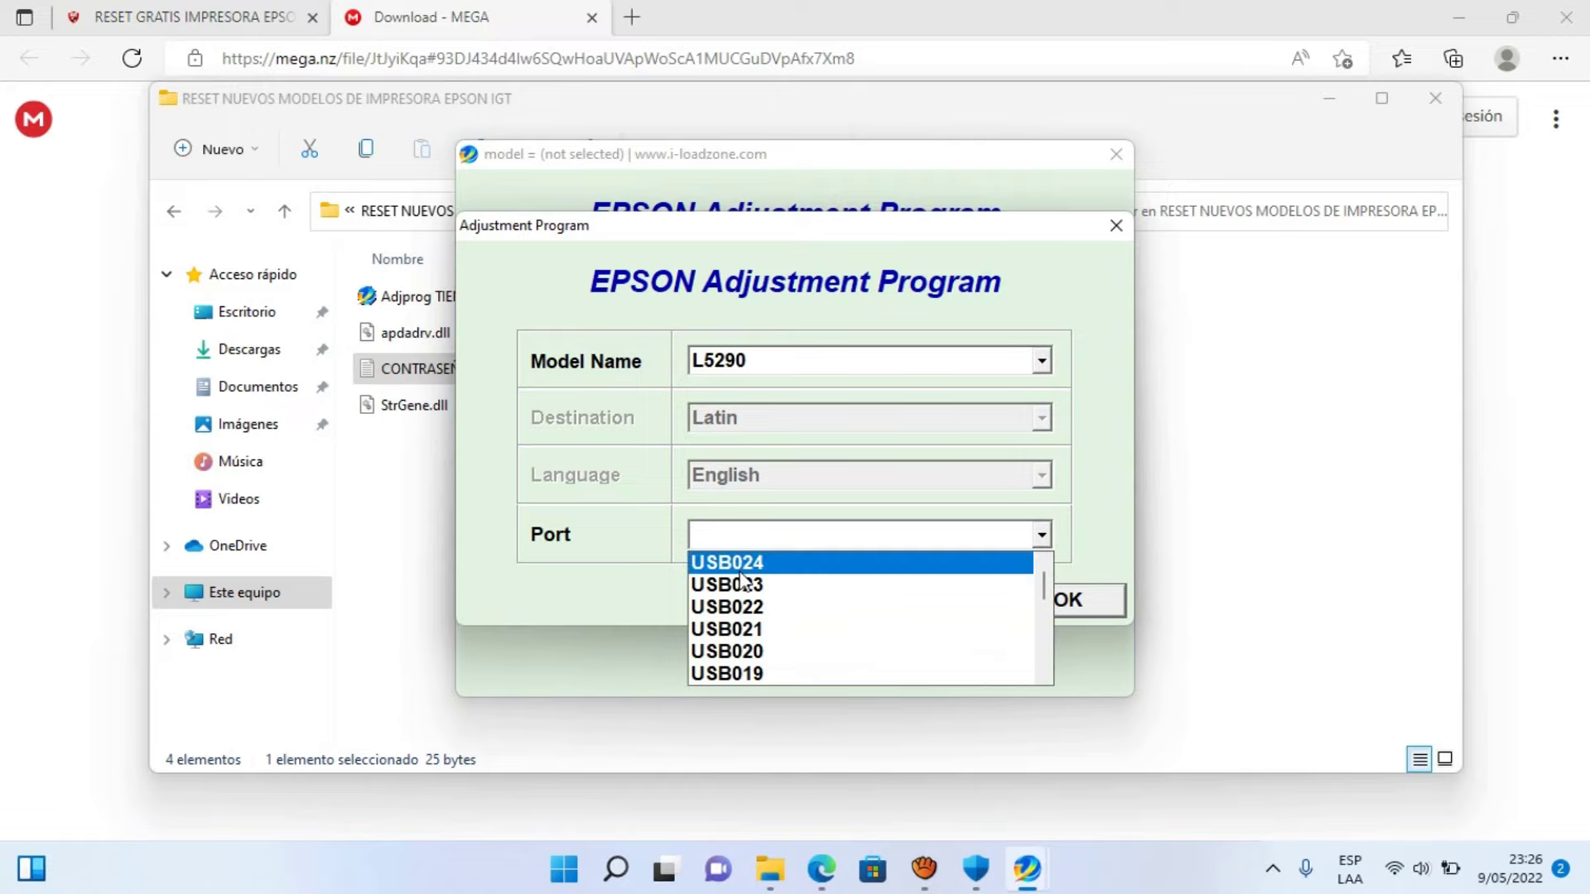
pyautogui.click(740, 572)
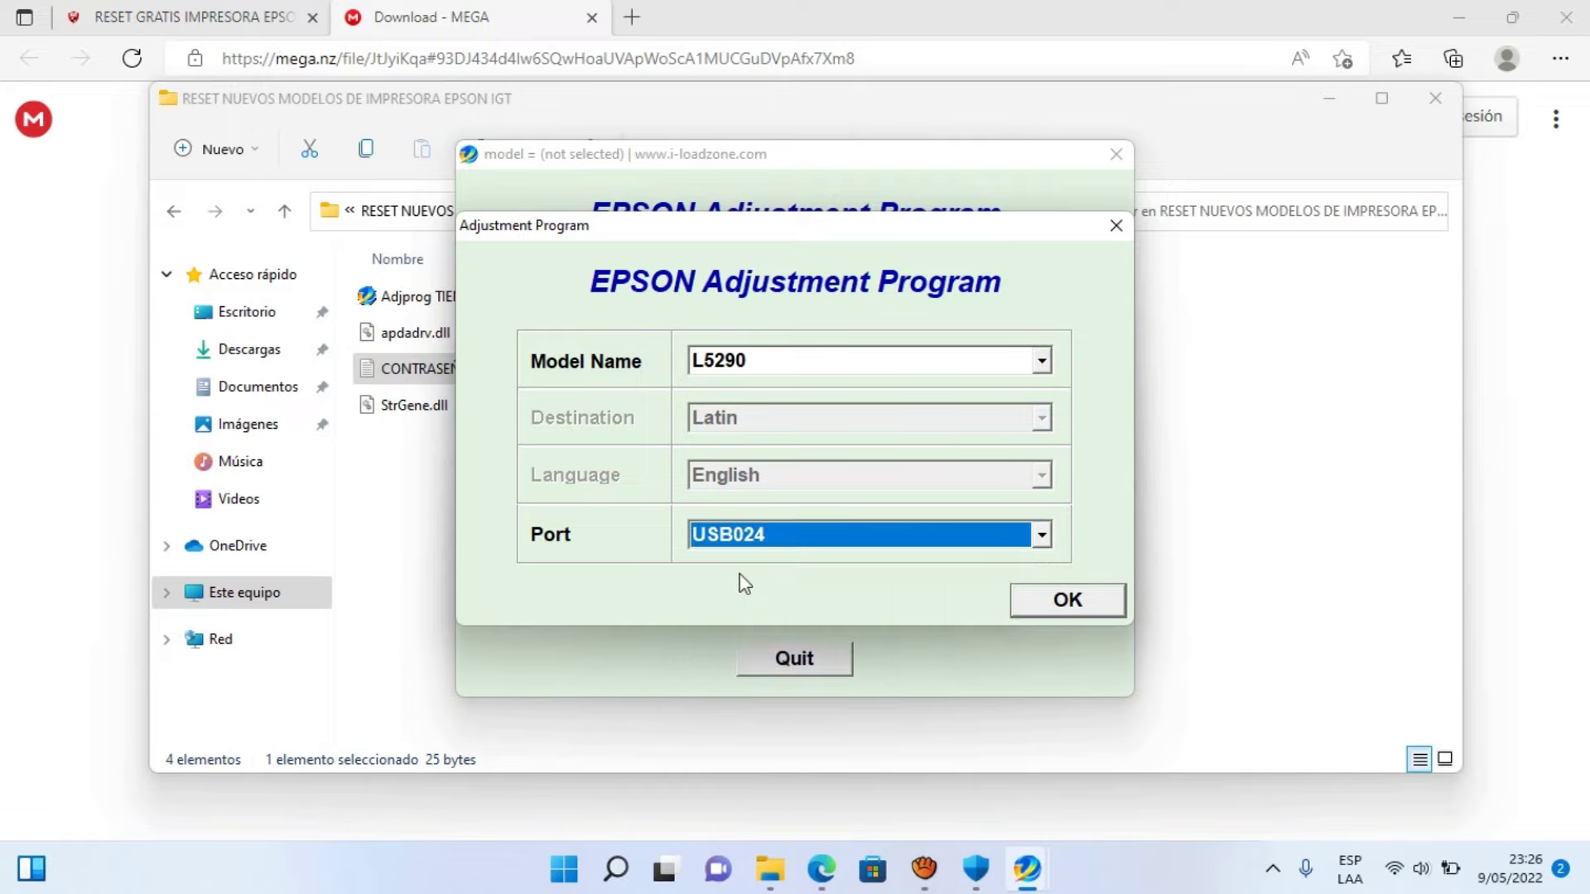
pyautogui.click(1068, 601)
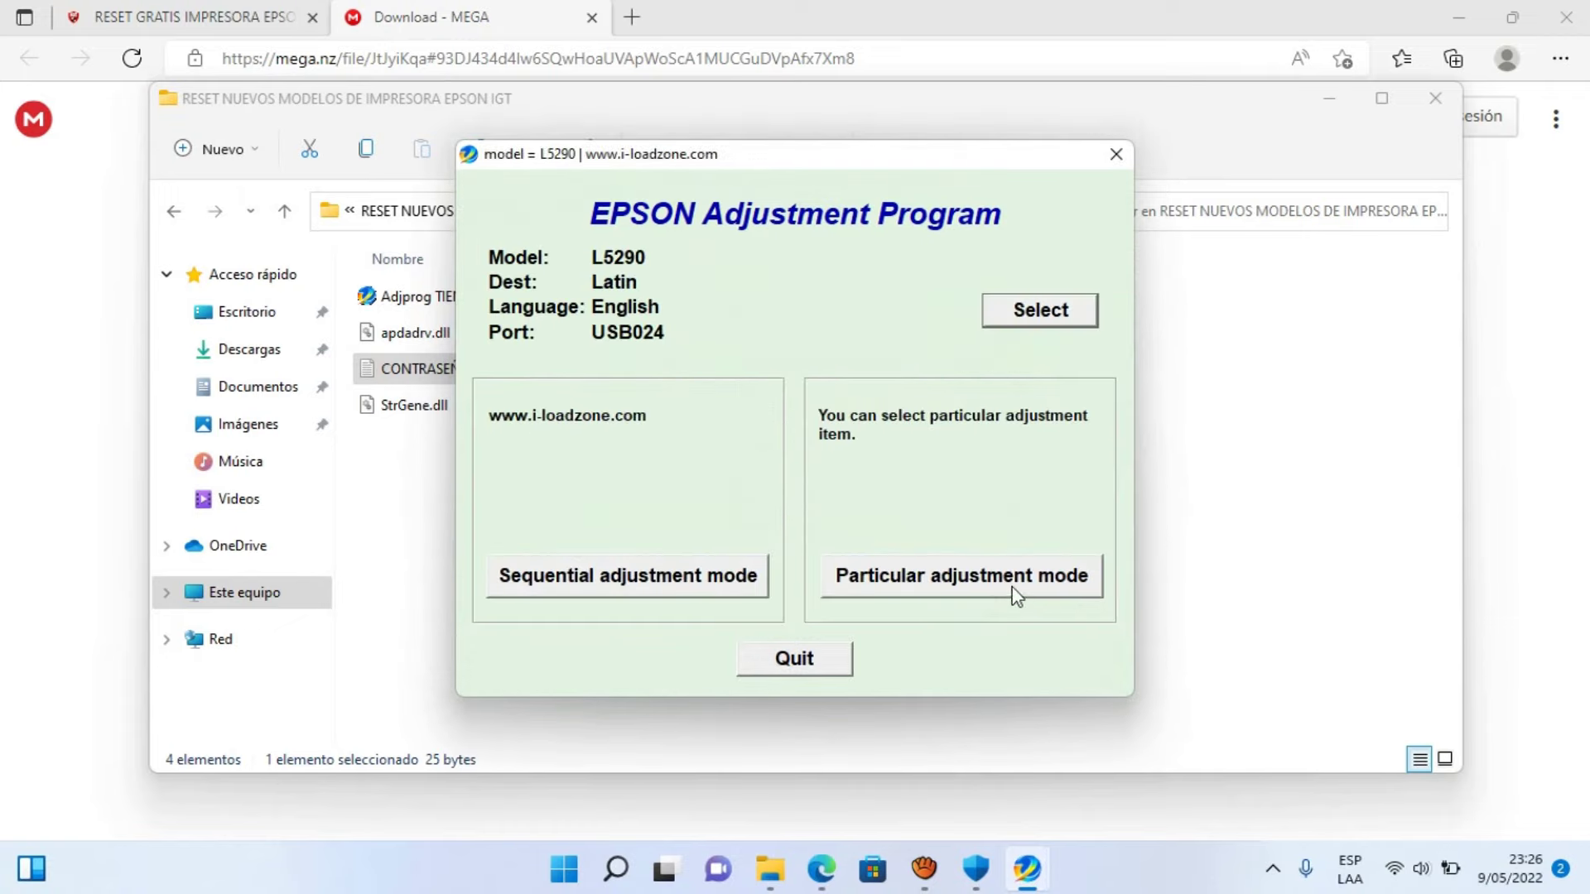
# - Open the Waste ink pad counter maintenance item in Particular adjustment mode
pyautogui.click(1006, 584)
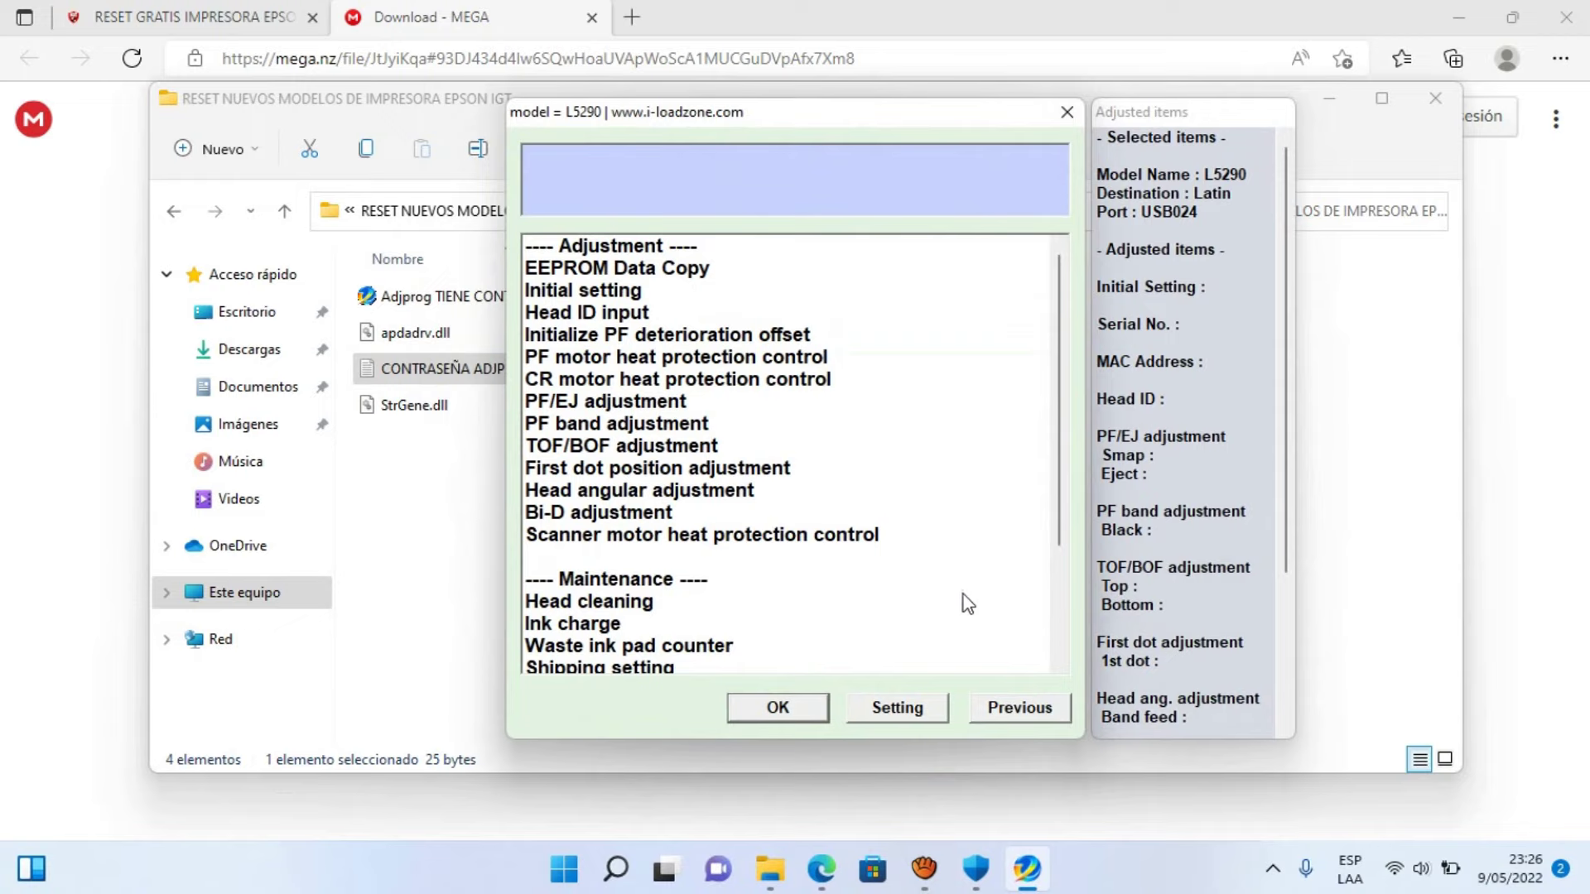
pyautogui.click(694, 649)
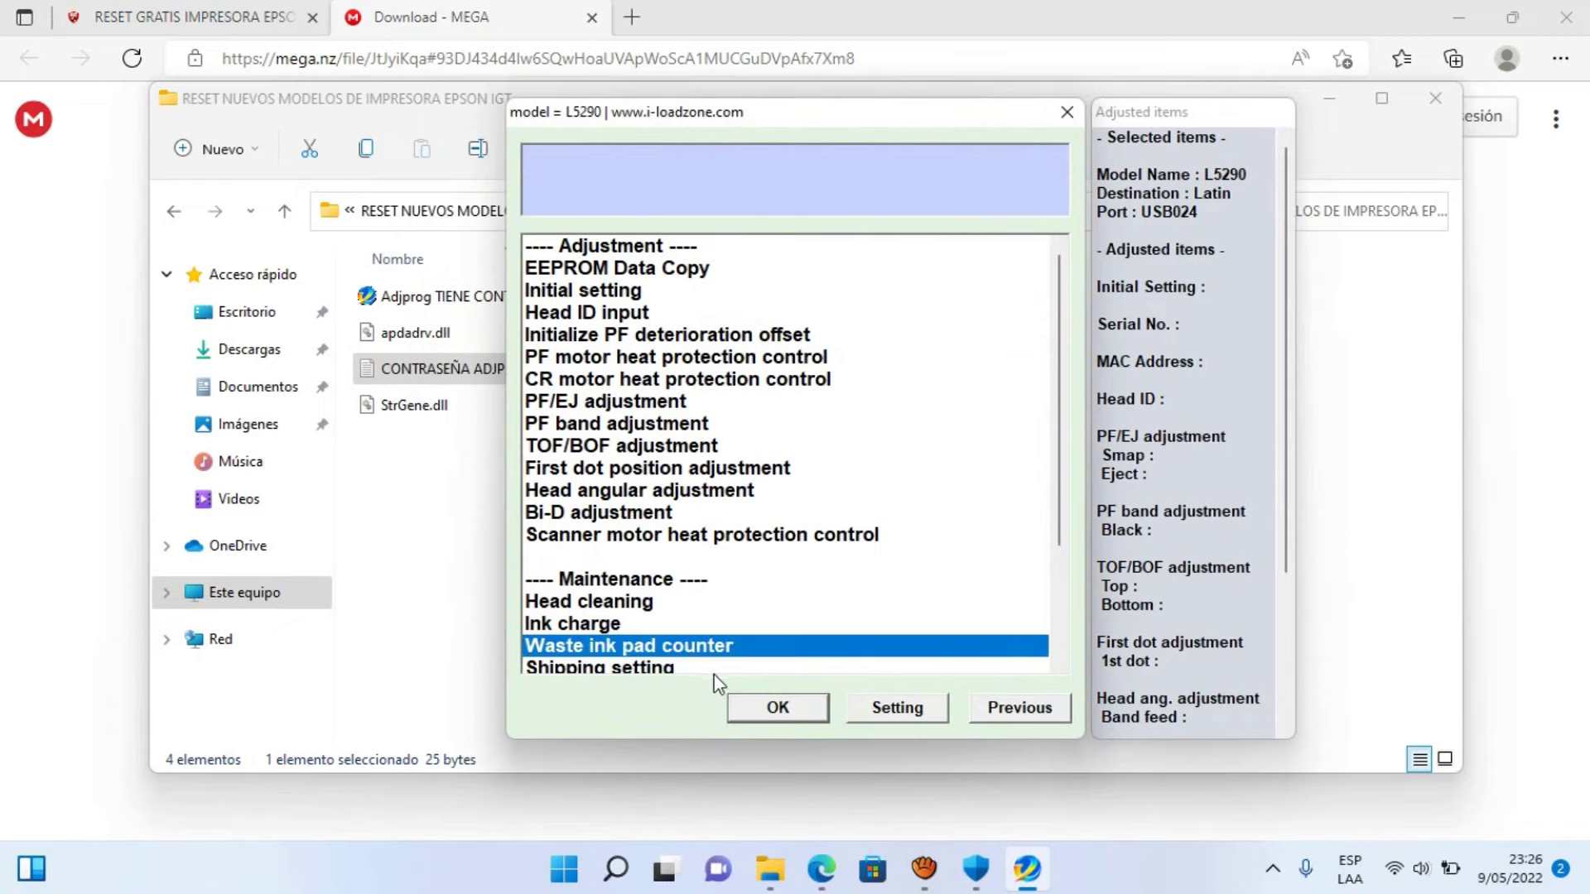
pyautogui.click(770, 708)
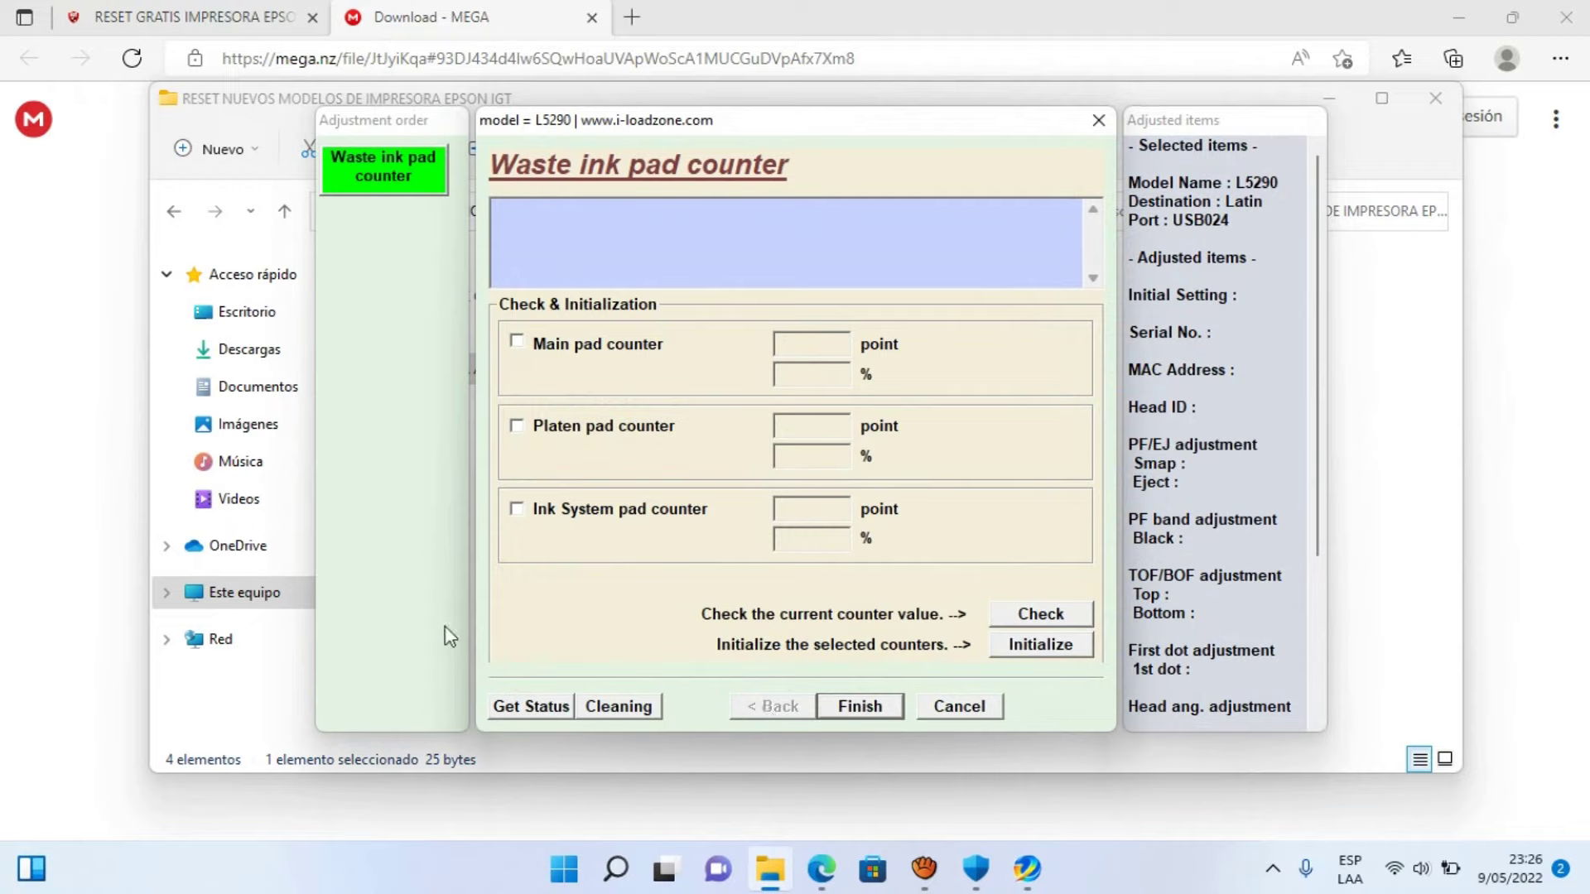
# - Select the main, platen and ink system pad counters and try to check their current values, dismissing any message
pyautogui.click(534, 349)
pyautogui.click(1012, 613)
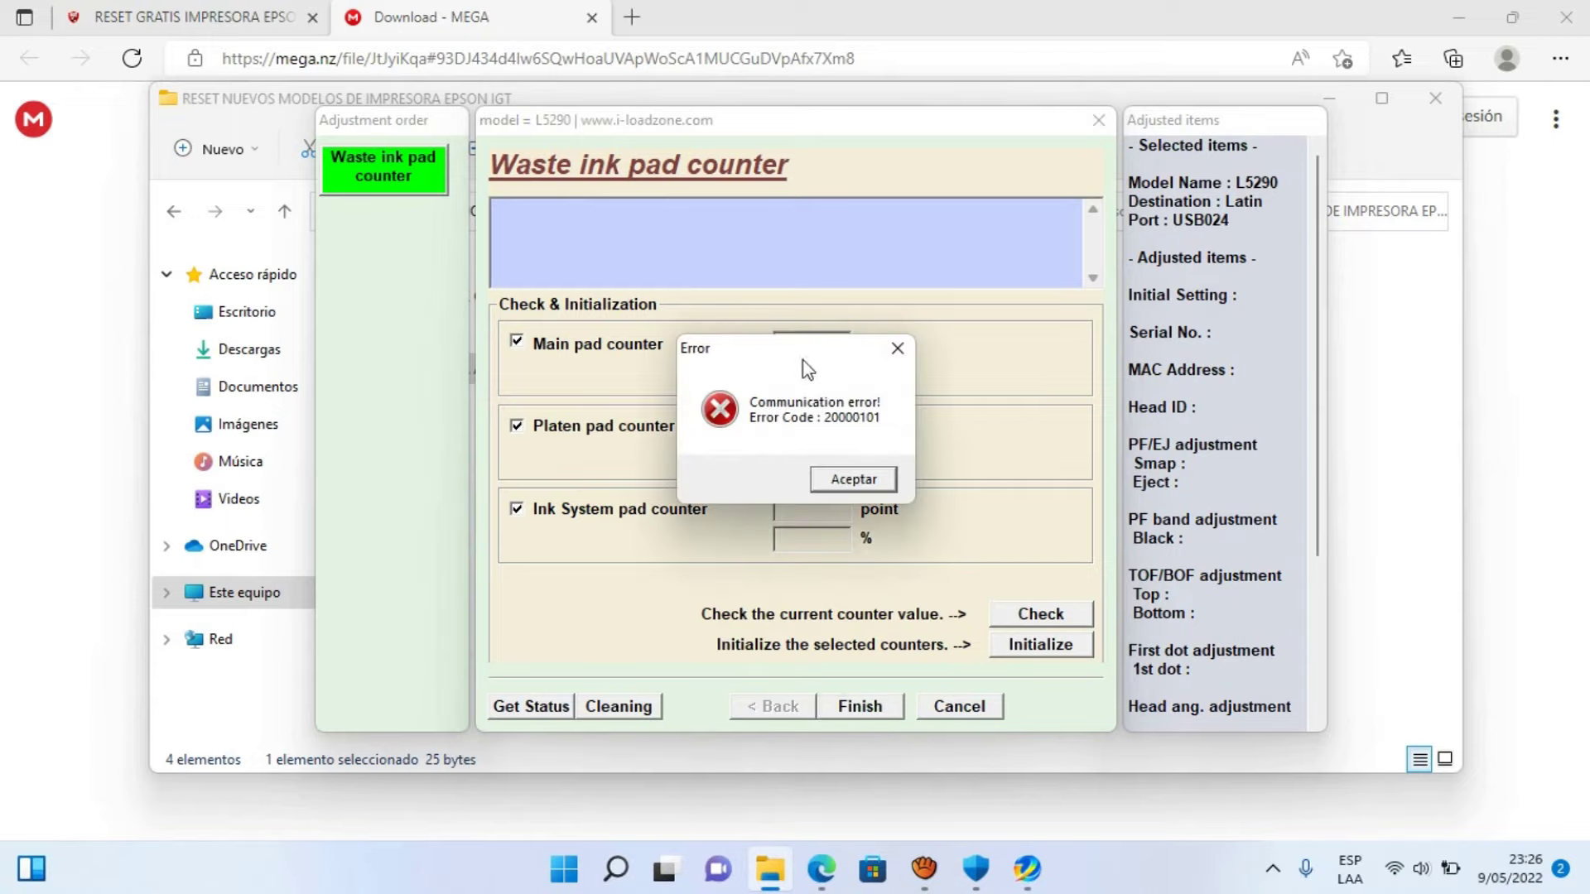
pyautogui.moveTo(807, 361); pyautogui.dragTo(885, 568)
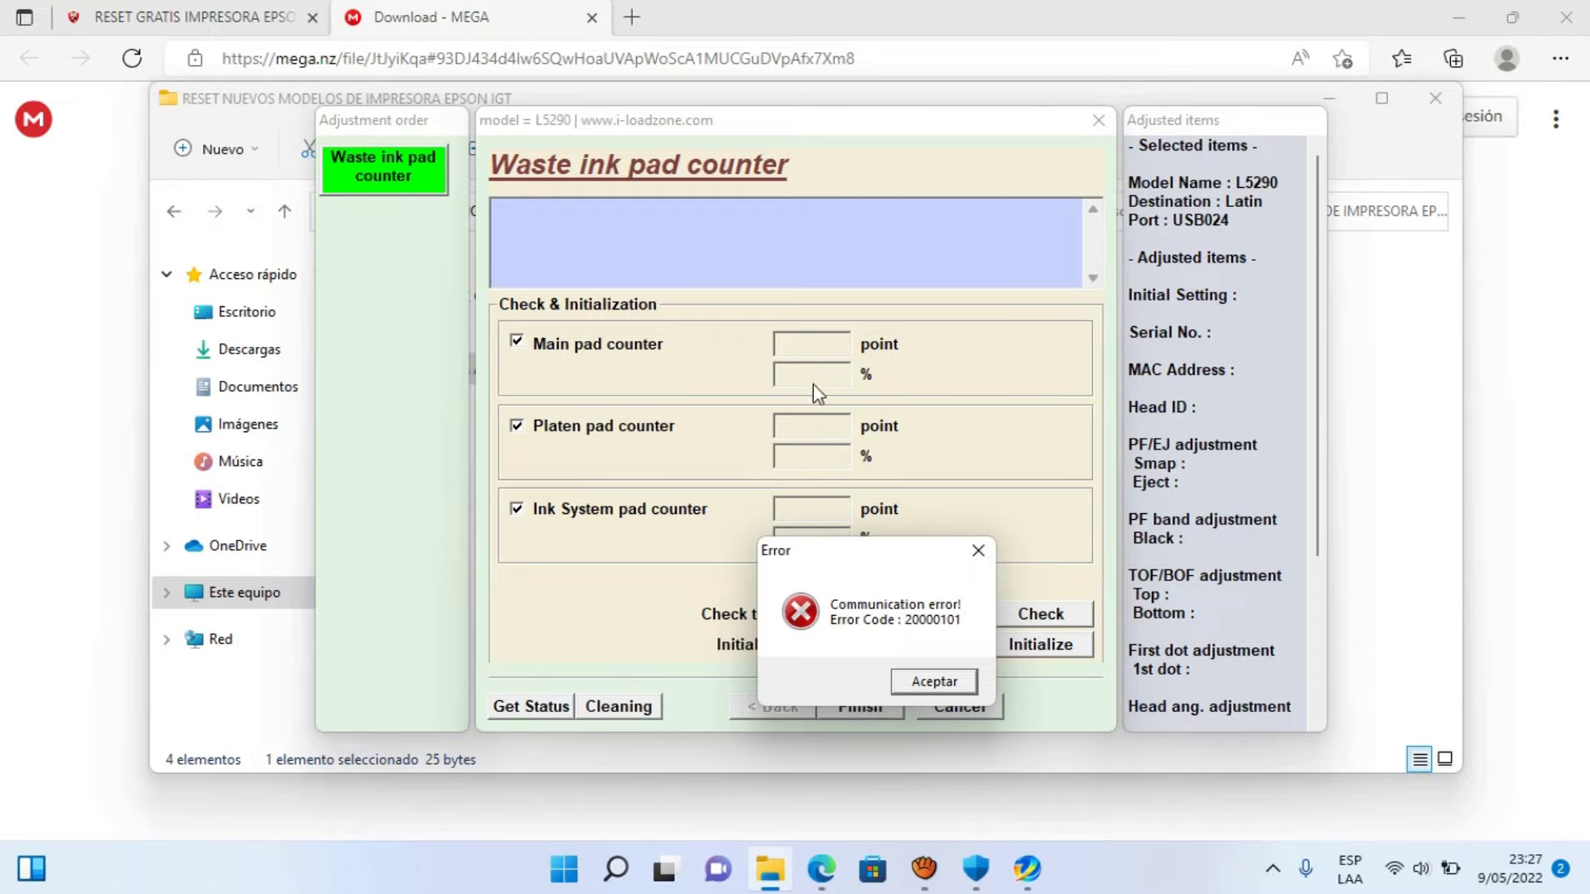
pyautogui.click(924, 681)
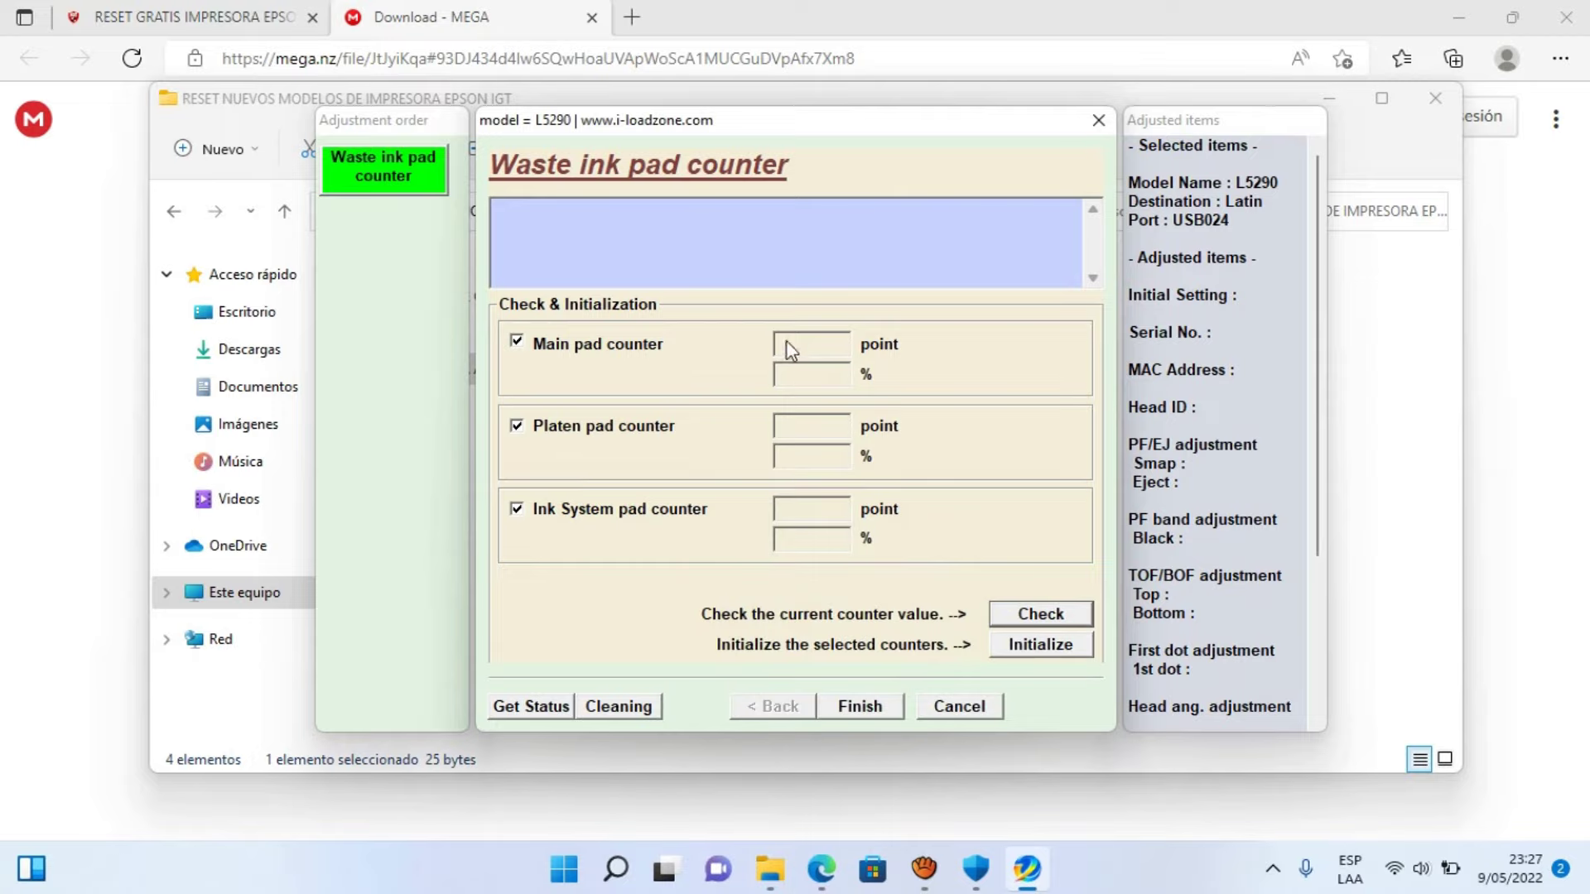
# - Leave only the main pad counter selected and try to initialize it, accepting the confirmation and any message
pyautogui.click(516, 510)
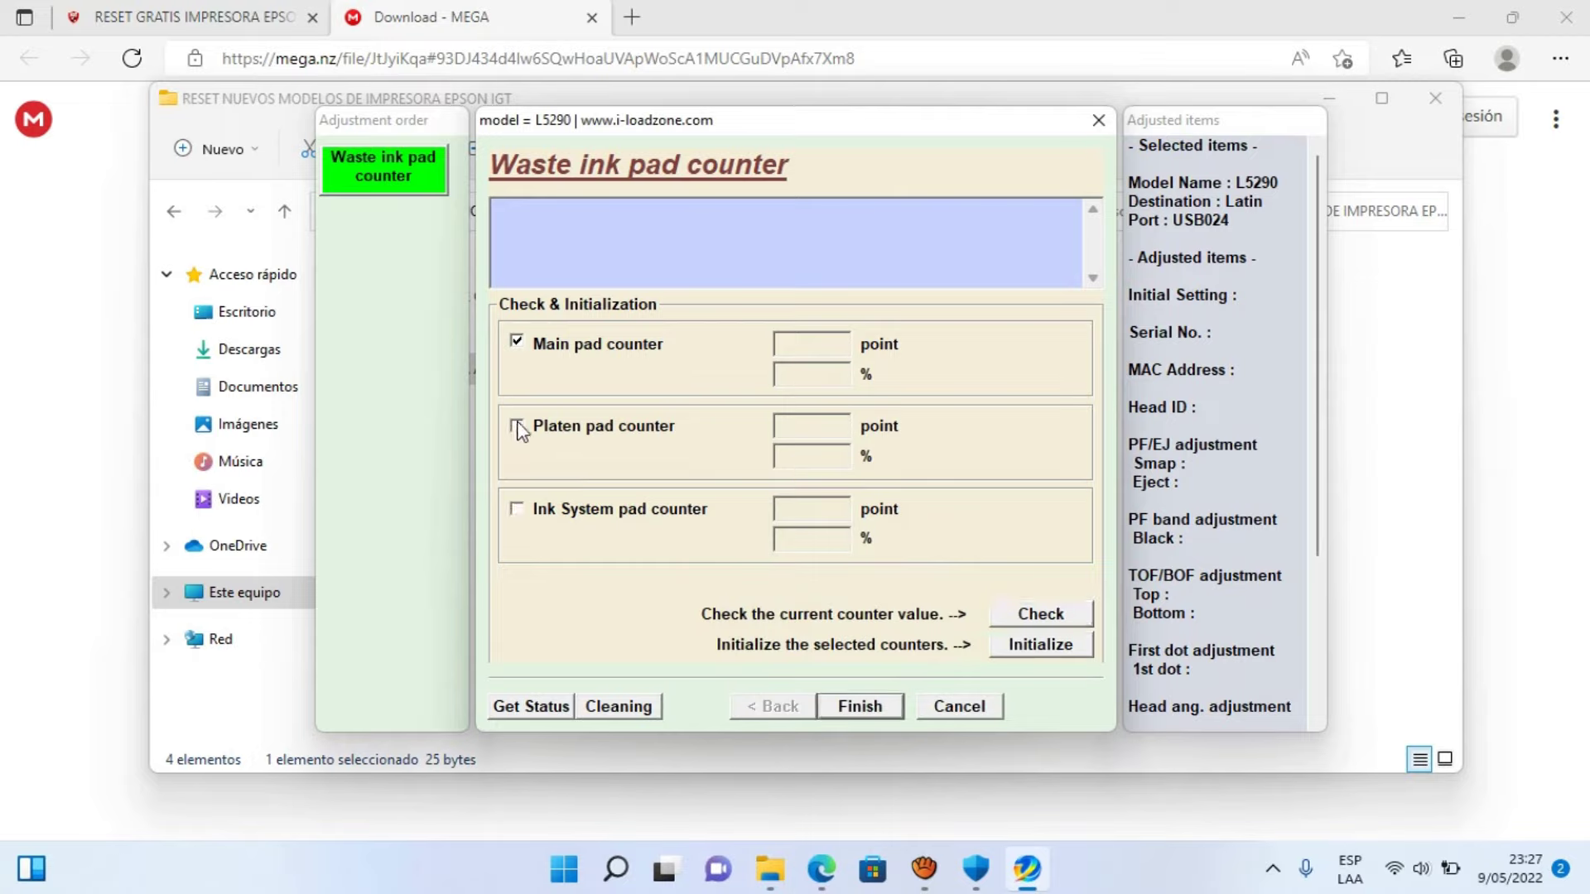
pyautogui.click(516, 343)
pyautogui.click(521, 343)
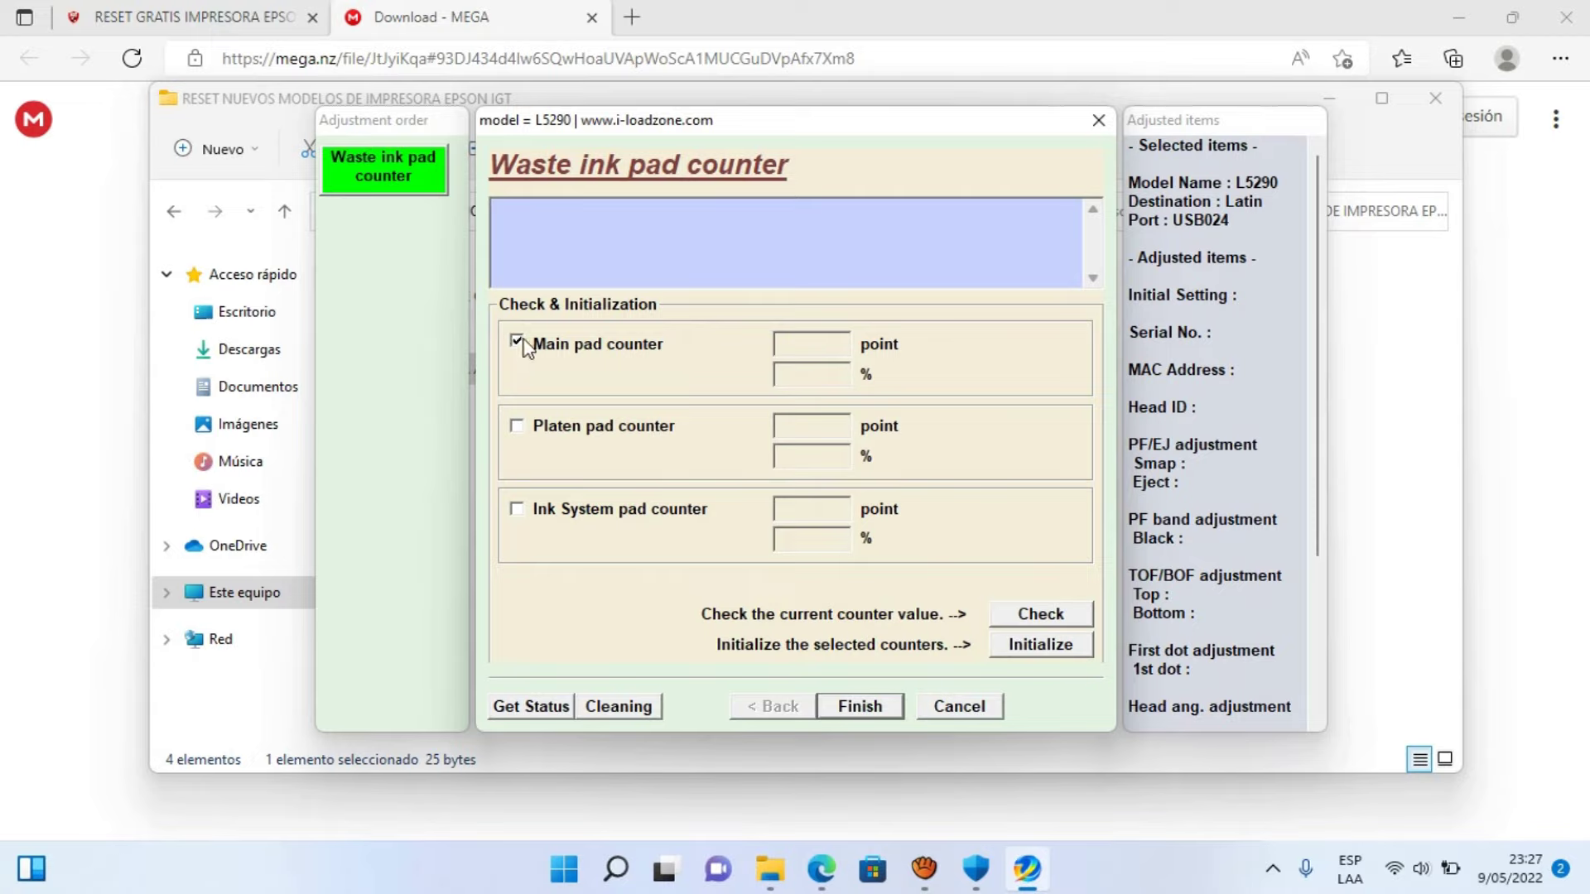
pyautogui.click(1019, 647)
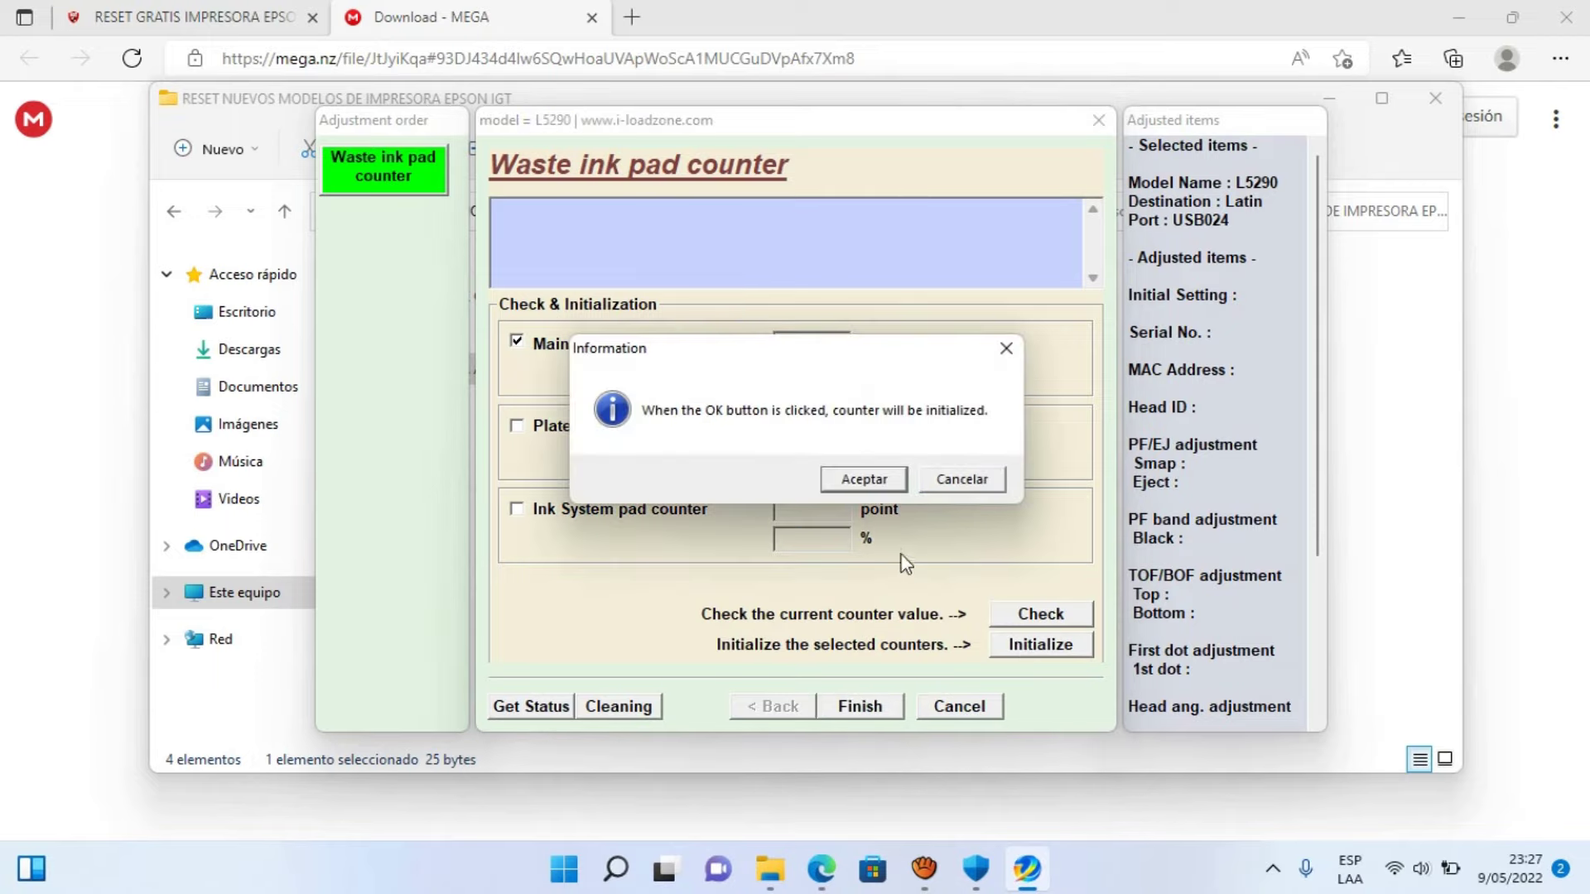
pyautogui.click(866, 480)
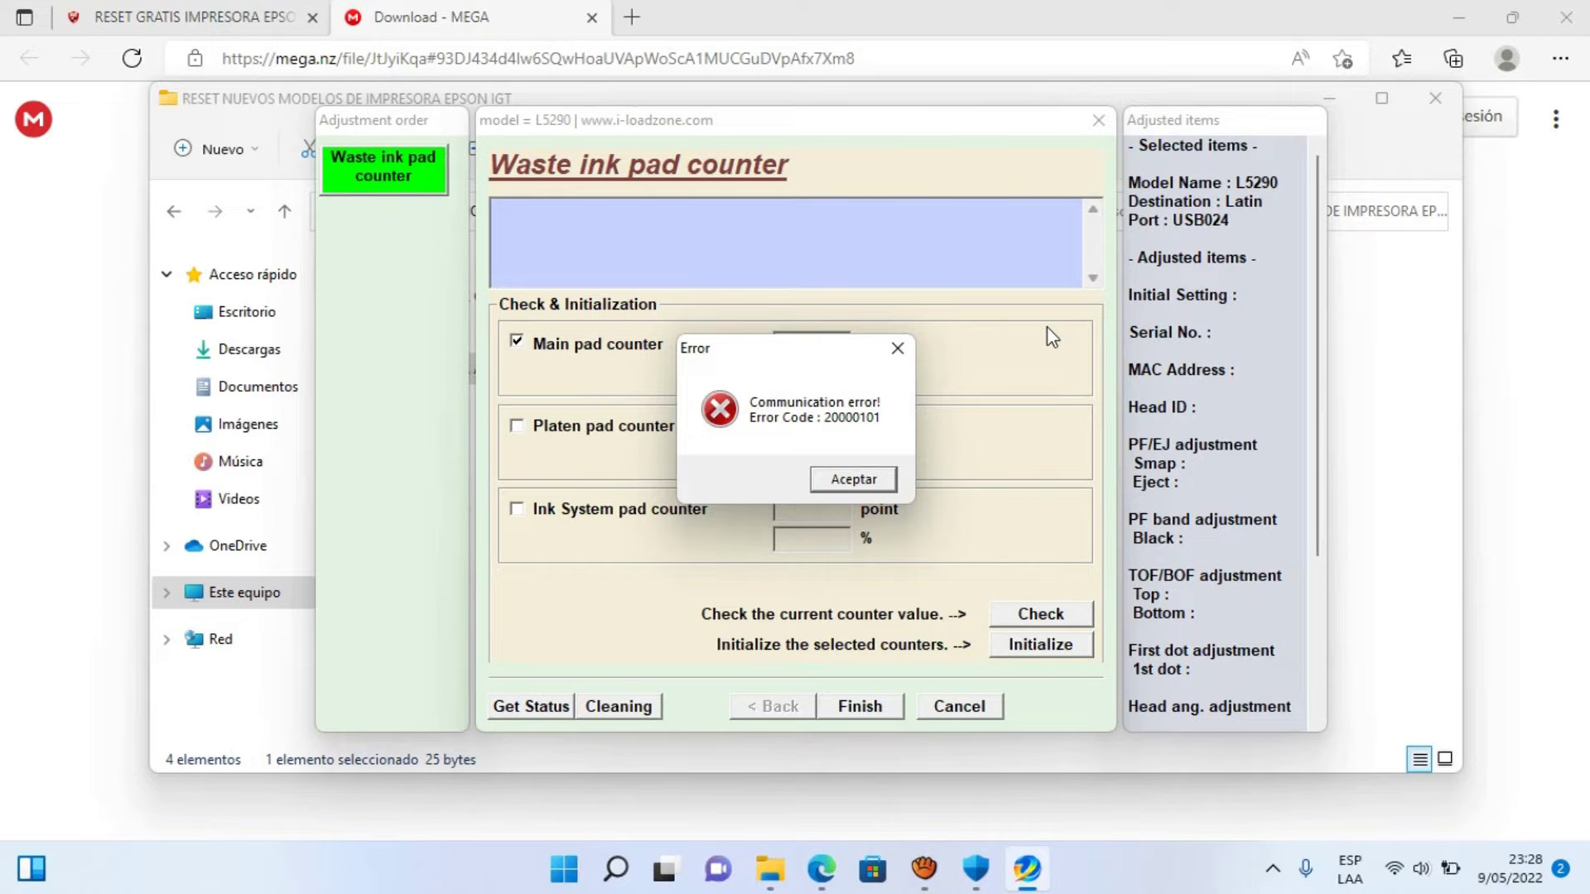
pyautogui.click(843, 477)
# - Finish the waste ink pad counter adjustment and close the program, relaunching Adjprog TIENE CONTRASEÑA only to quit it again
pyautogui.click(861, 706)
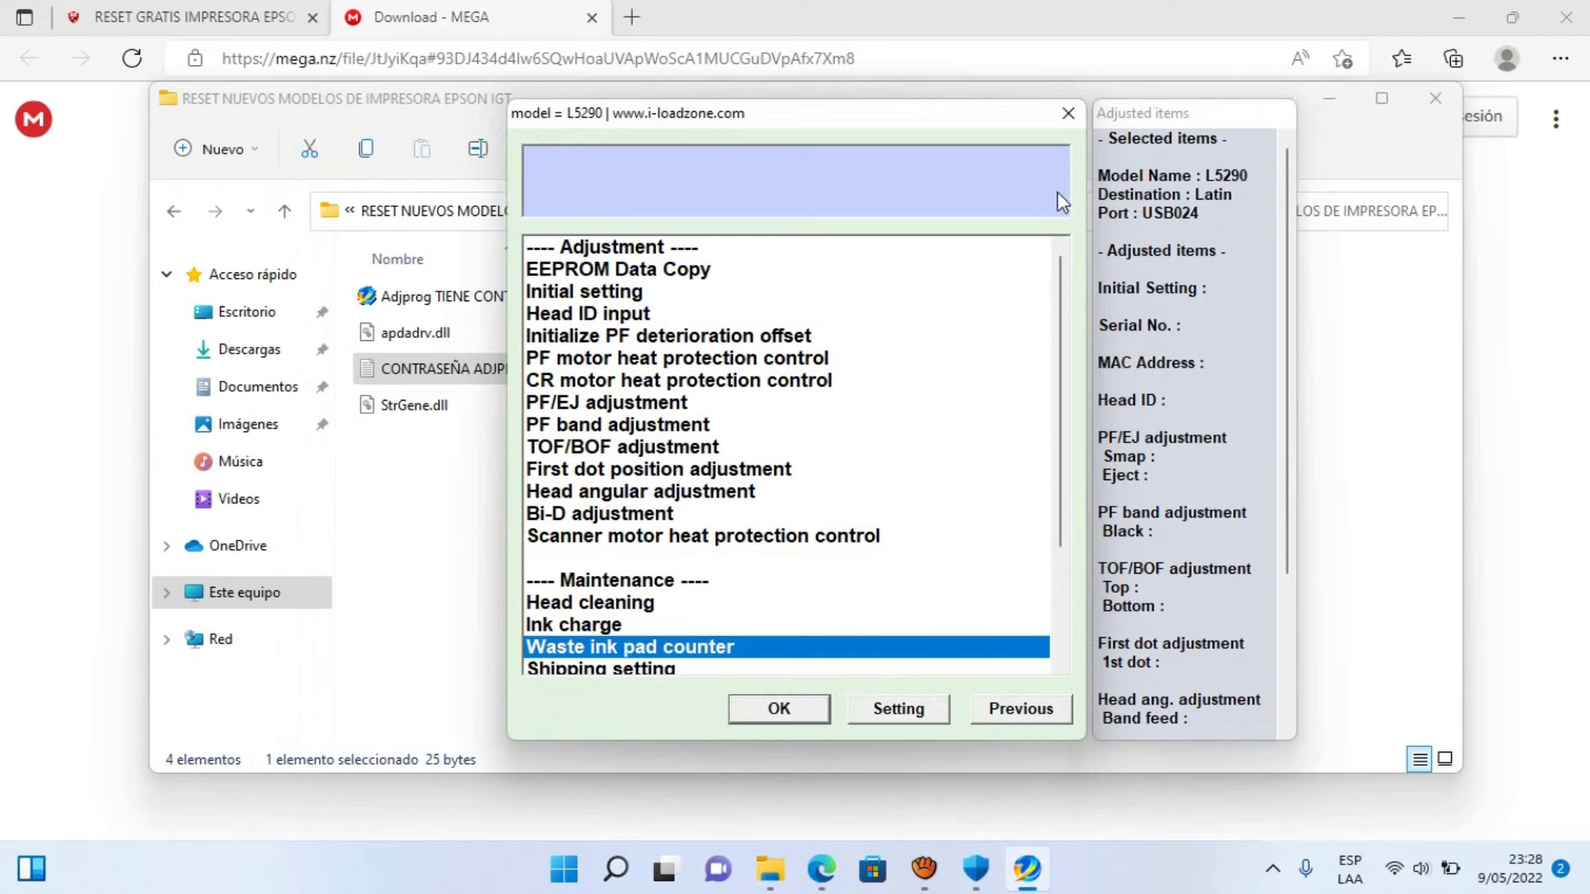
pyautogui.click(1068, 112)
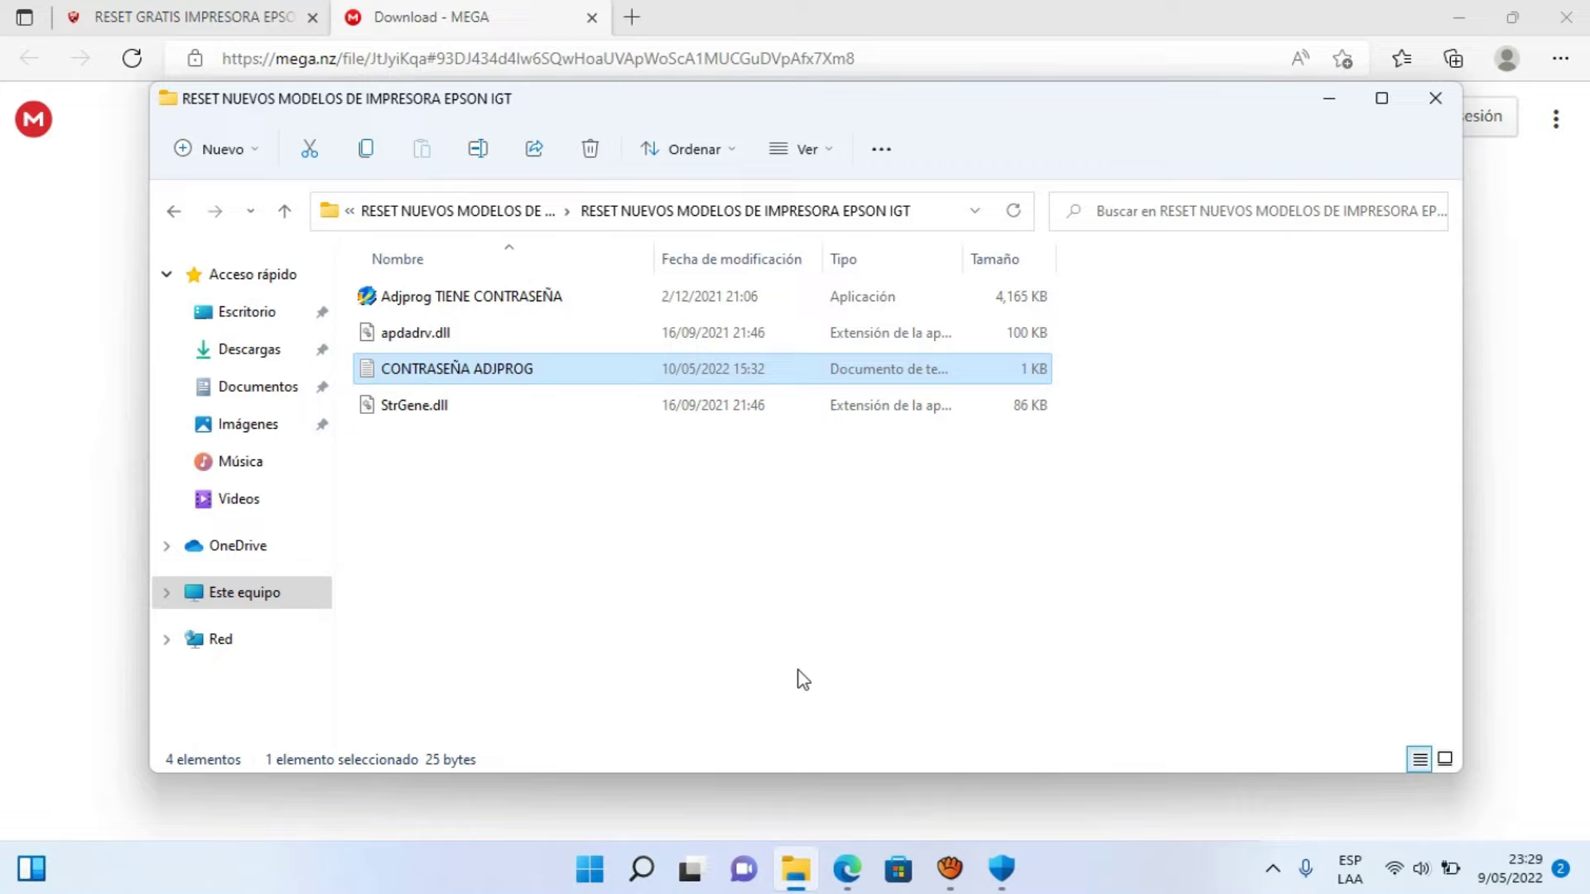
pyautogui.click(515, 305)
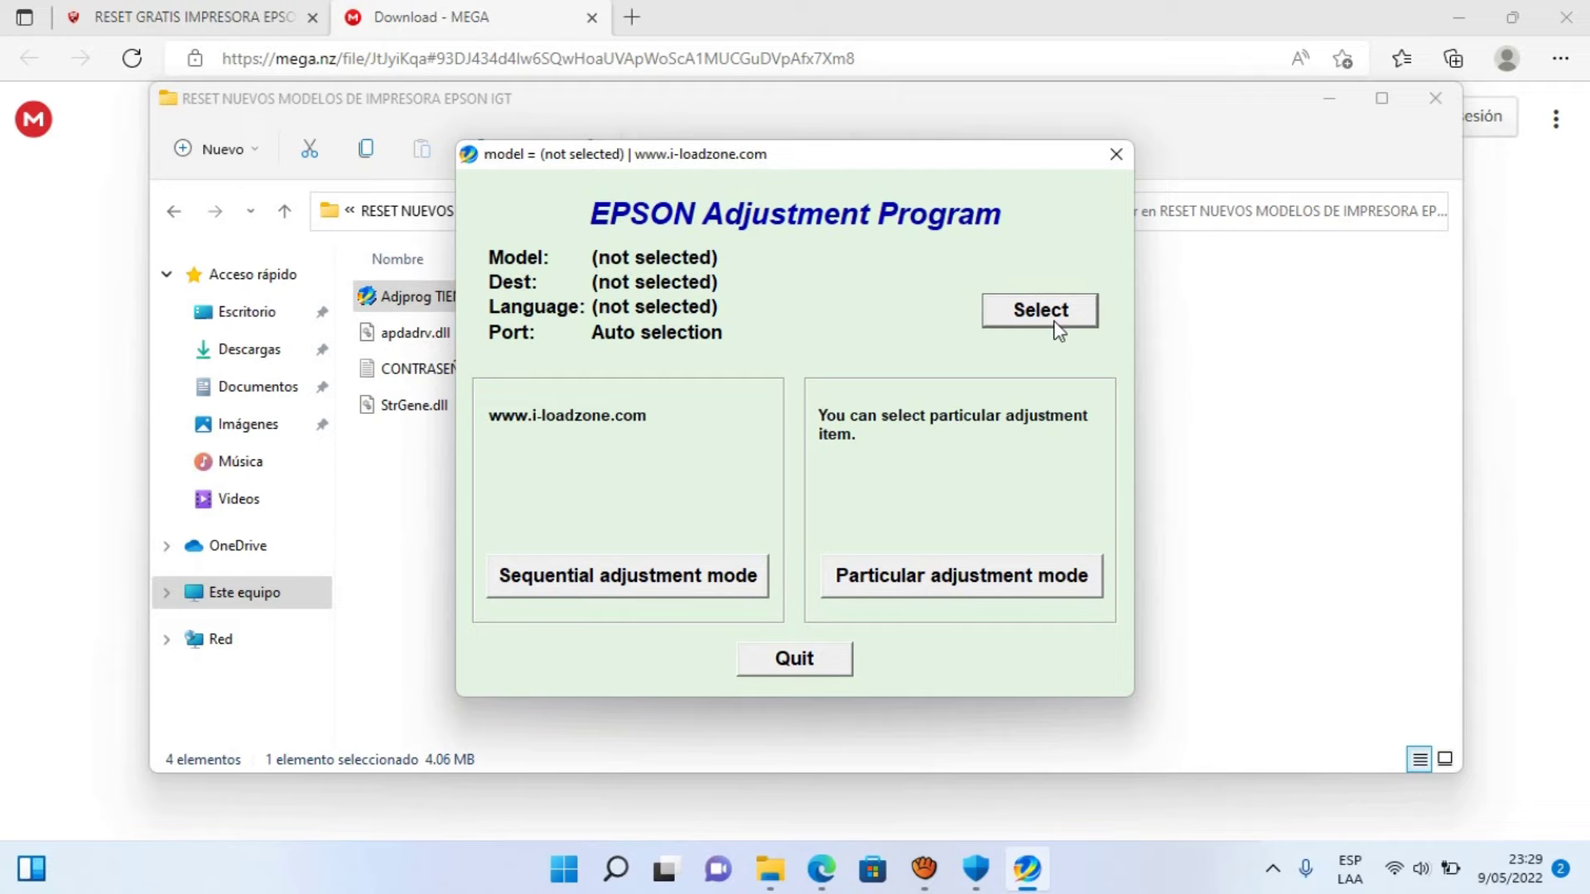
pyautogui.click(785, 659)
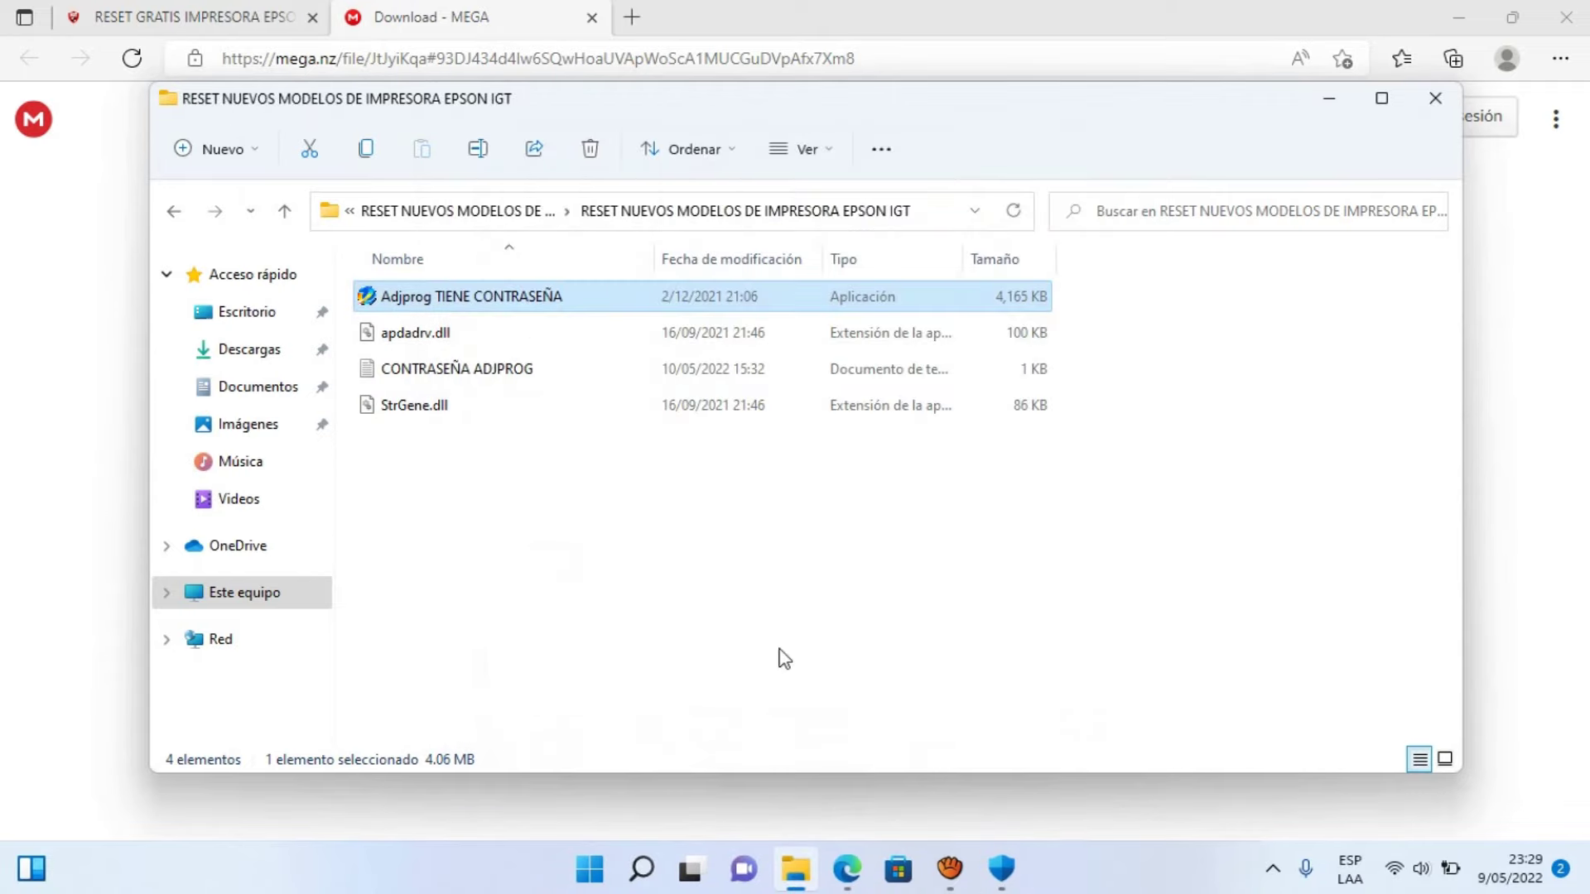